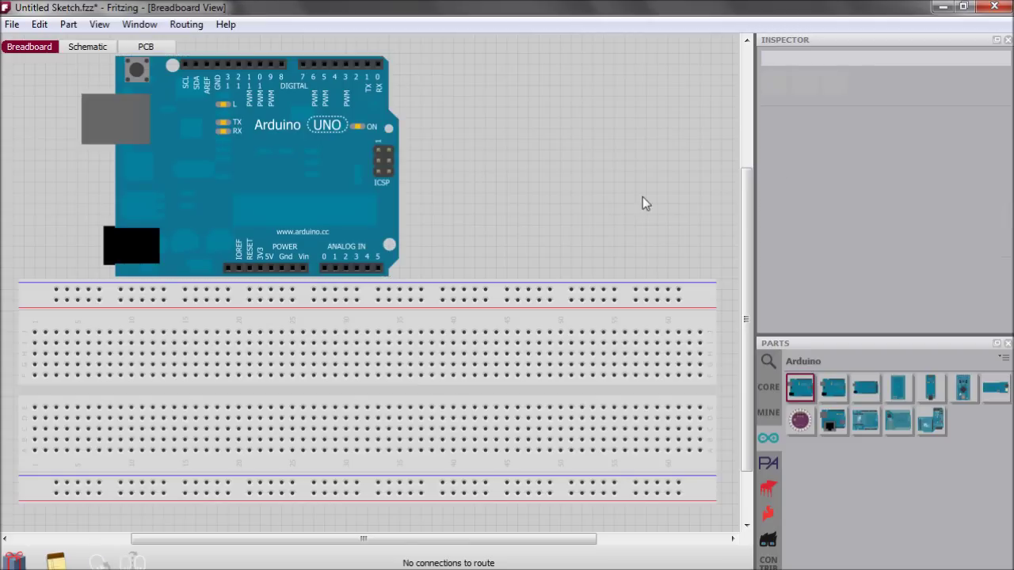
- Add a red LED and a two-pin pushbutton from the core parts to the empty area beside the Arduino
{"action": "left_click", "coordinate": [768, 390]}
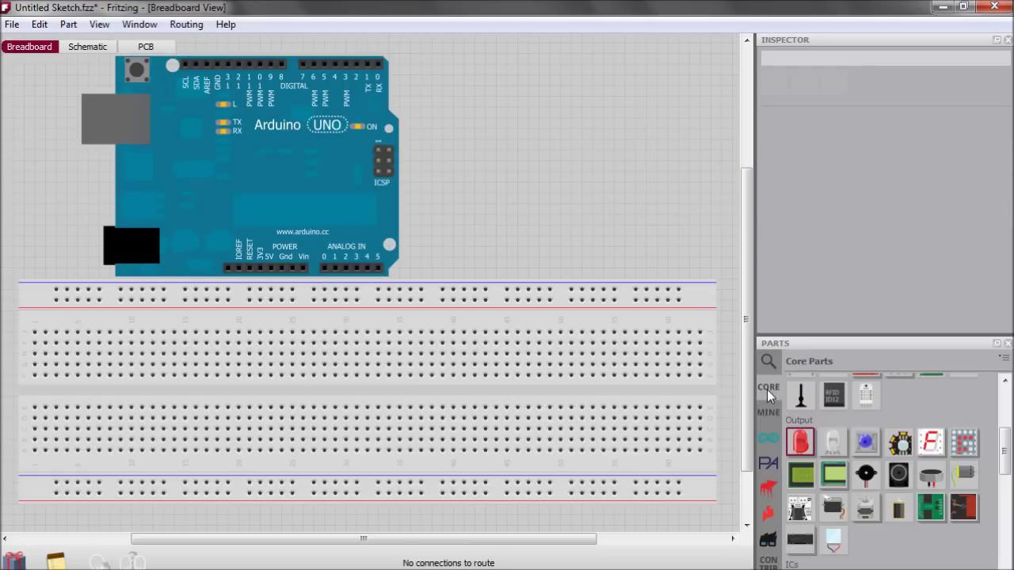
{"action": "left_click_drag", "start_coordinate": [800, 441], "coordinate": [471, 143]}
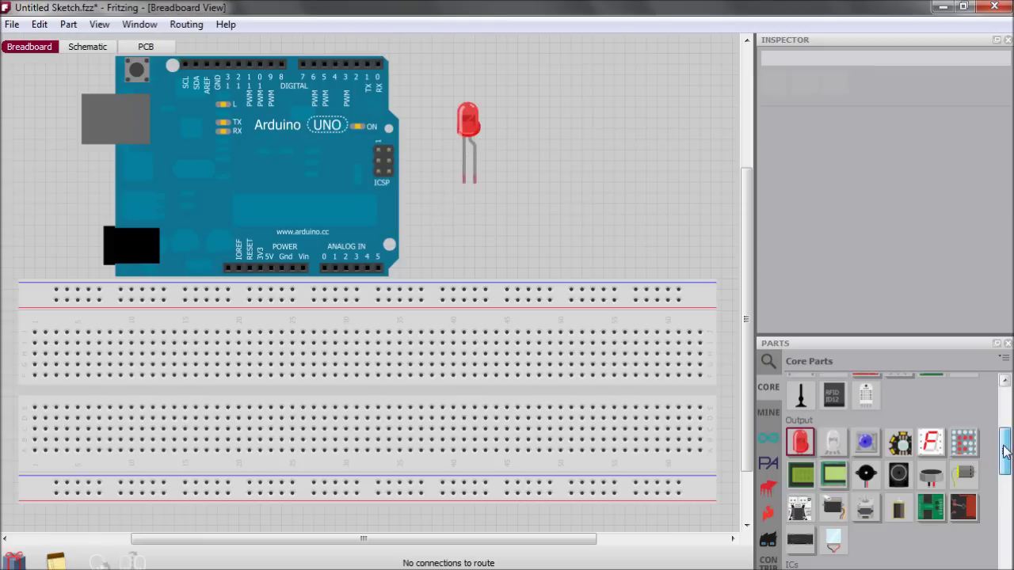
{"action": "left_click_drag", "start_coordinate": [1005, 452], "coordinate": [1005, 417]}
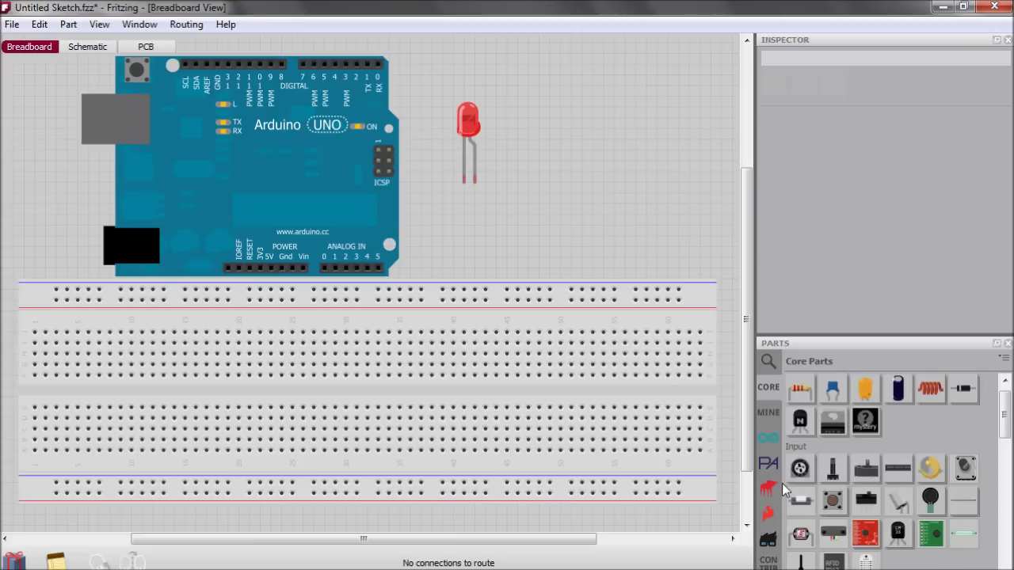
{"action": "left_click_drag", "start_coordinate": [801, 501], "coordinate": [541, 140]}
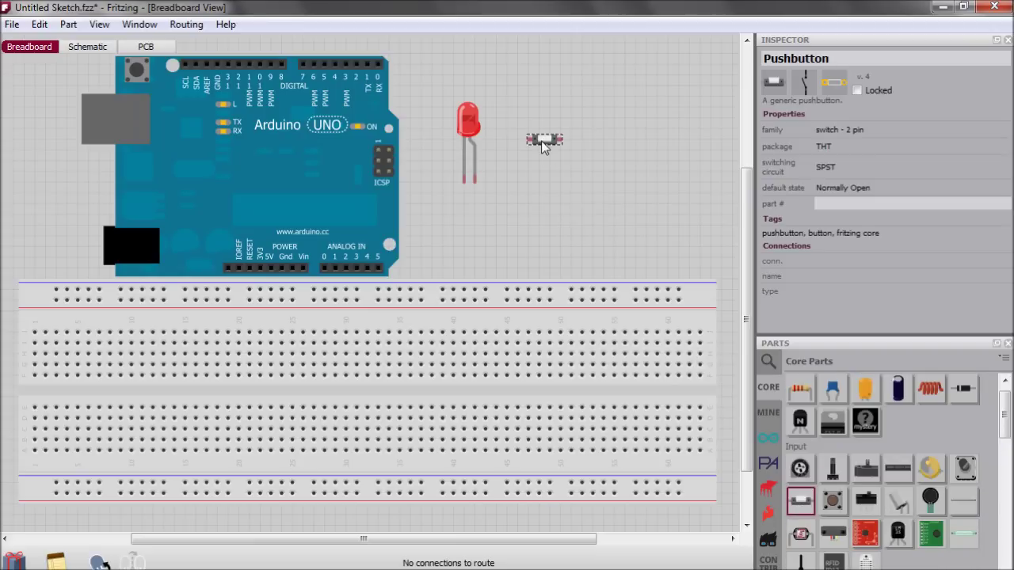
{"action": "left_click", "coordinate": [579, 201]}
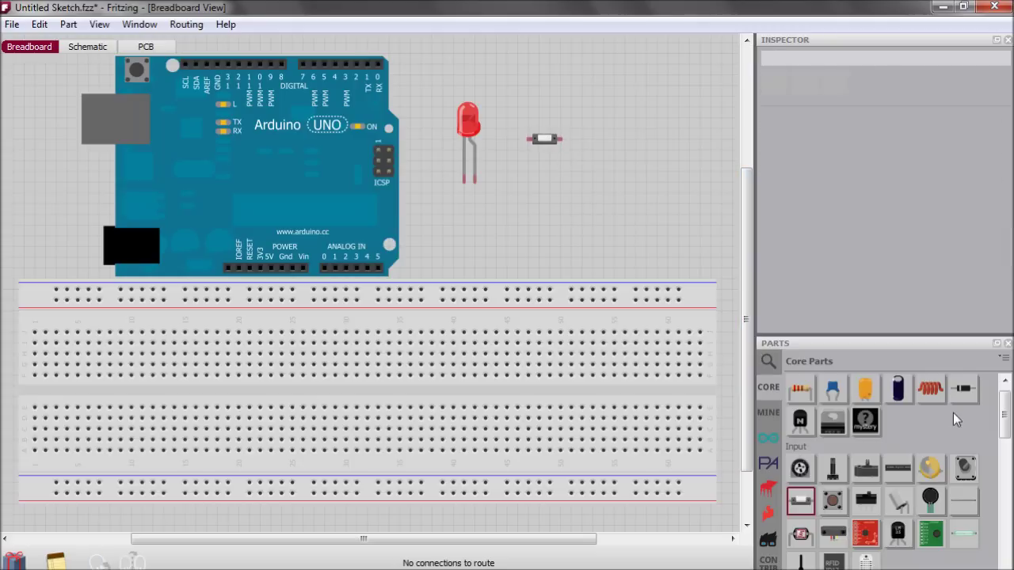
- Add two resistors from the basic core parts to the empty area near the pushbutton
{"action": "left_click_drag", "start_coordinate": [1004, 414], "coordinate": [1005, 397]}
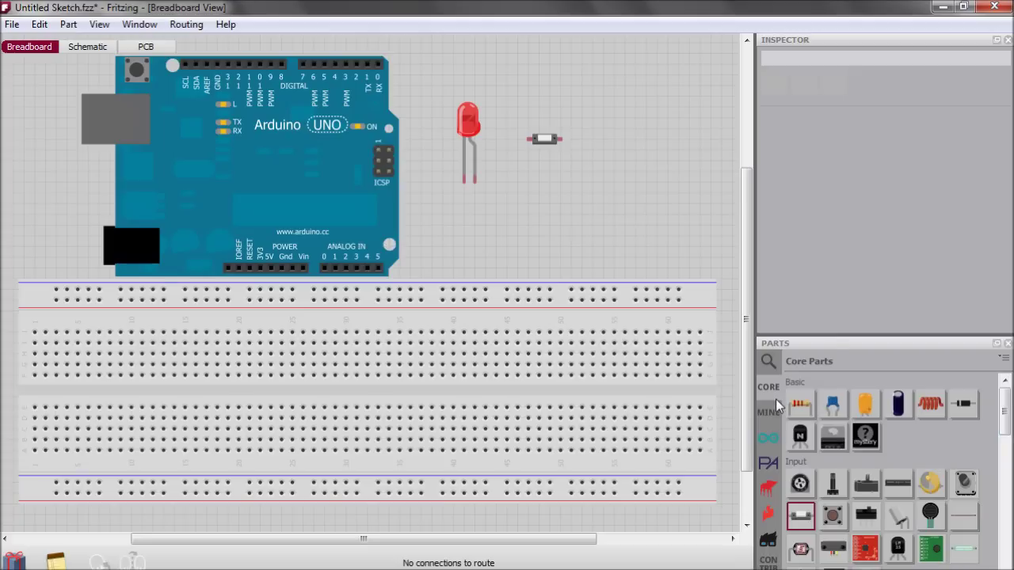
{"action": "left_click_drag", "start_coordinate": [801, 404], "coordinate": [591, 208]}
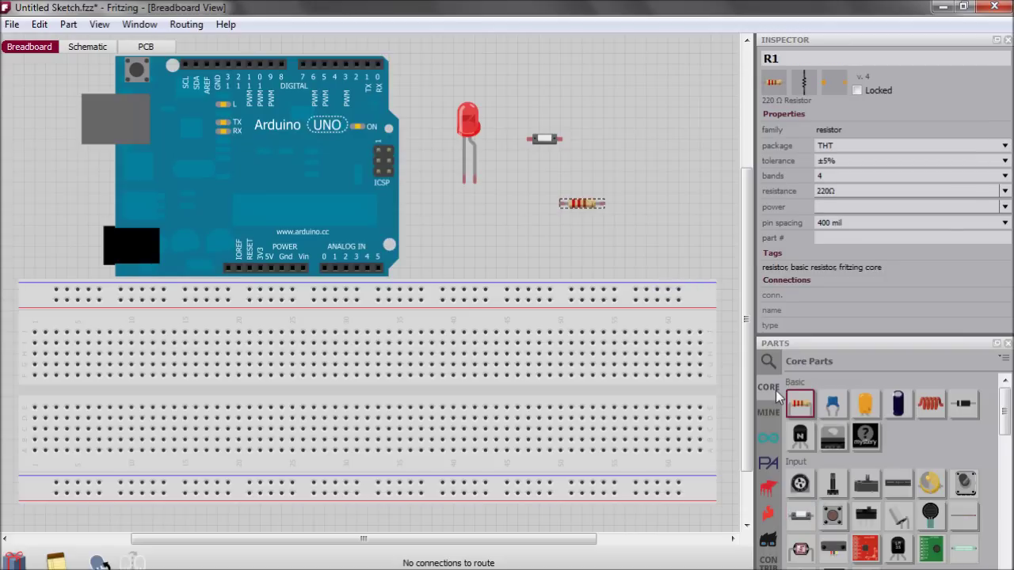
{"action": "left_click_drag", "start_coordinate": [800, 404], "coordinate": [623, 108]}
{"action": "left_click", "coordinate": [648, 176]}
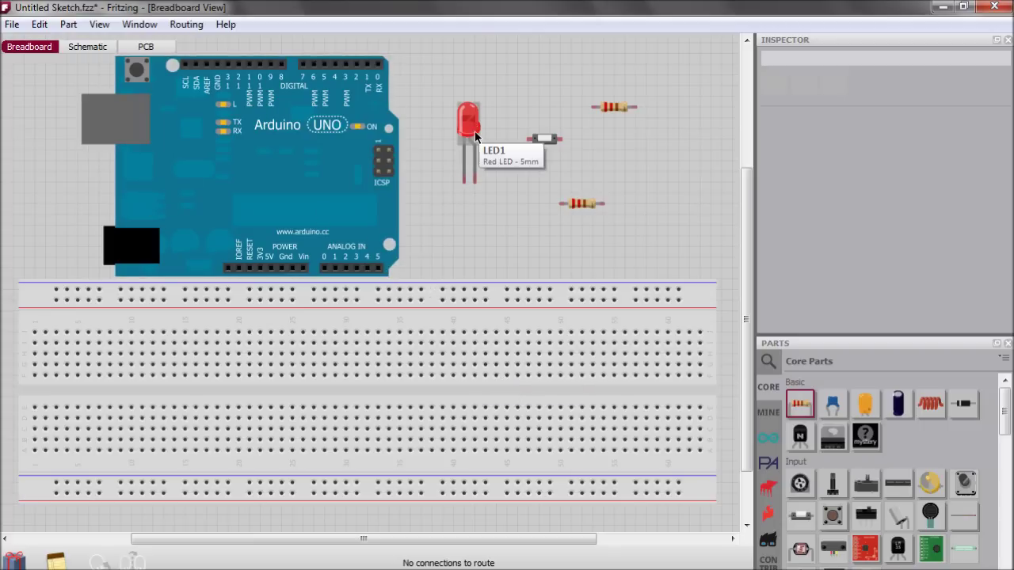
{"action": "left_click", "coordinate": [583, 203]}
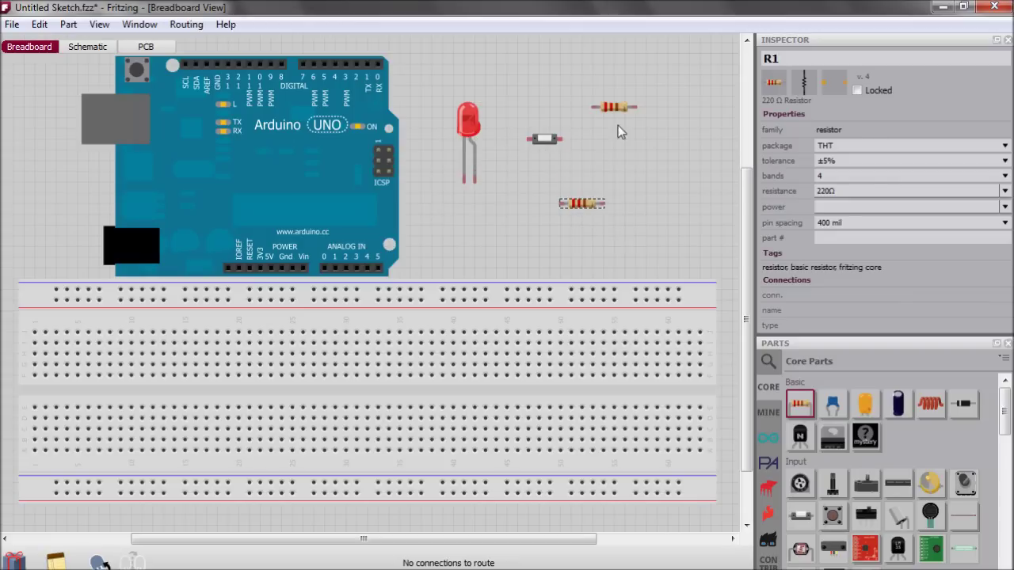
{"action": "left_click", "coordinate": [576, 160]}
{"action": "left_click", "coordinate": [543, 140]}
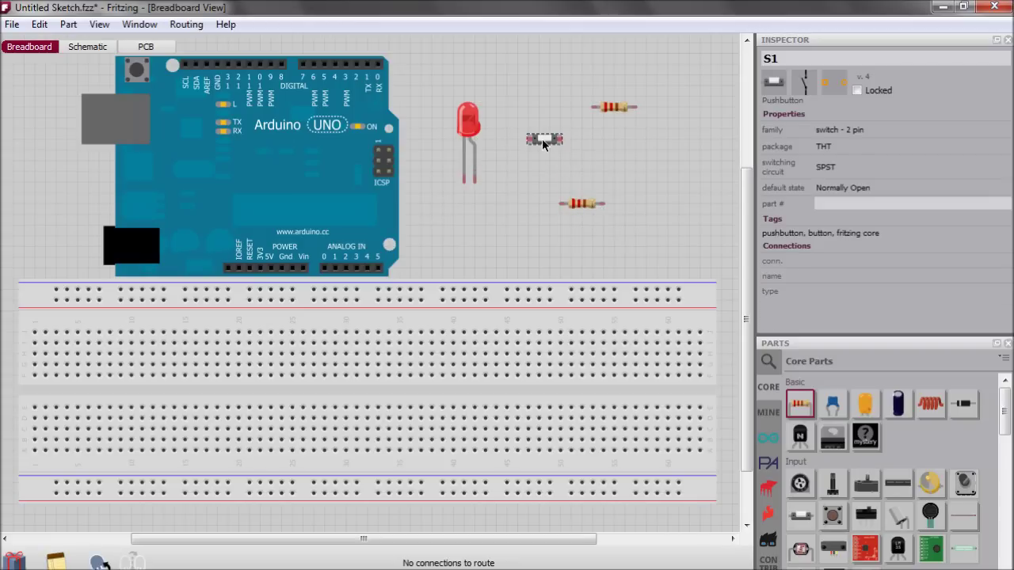
{"action": "left_click", "coordinate": [510, 218]}
{"action": "left_click", "coordinate": [389, 362]}
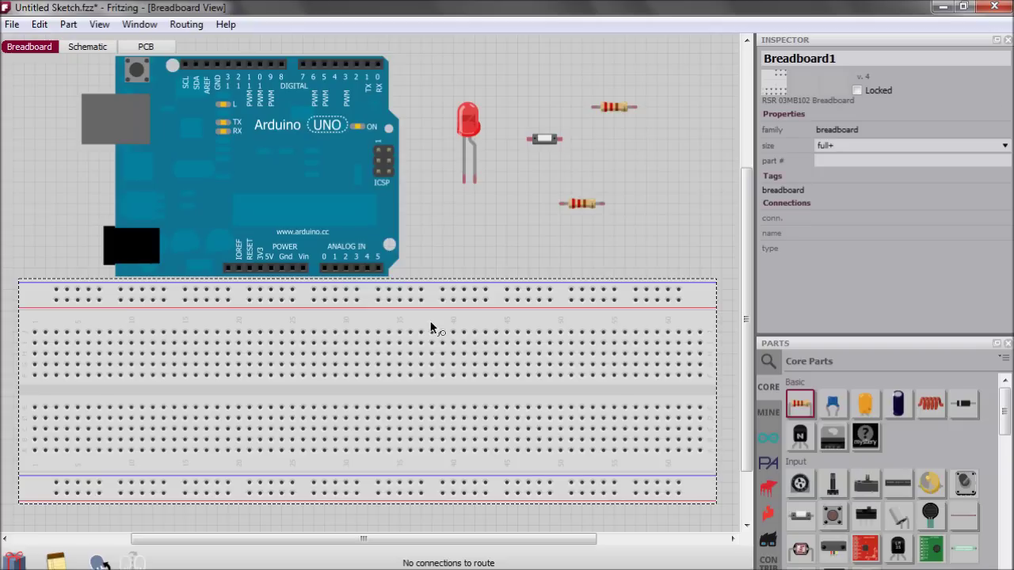
{"action": "left_click", "coordinate": [467, 242]}
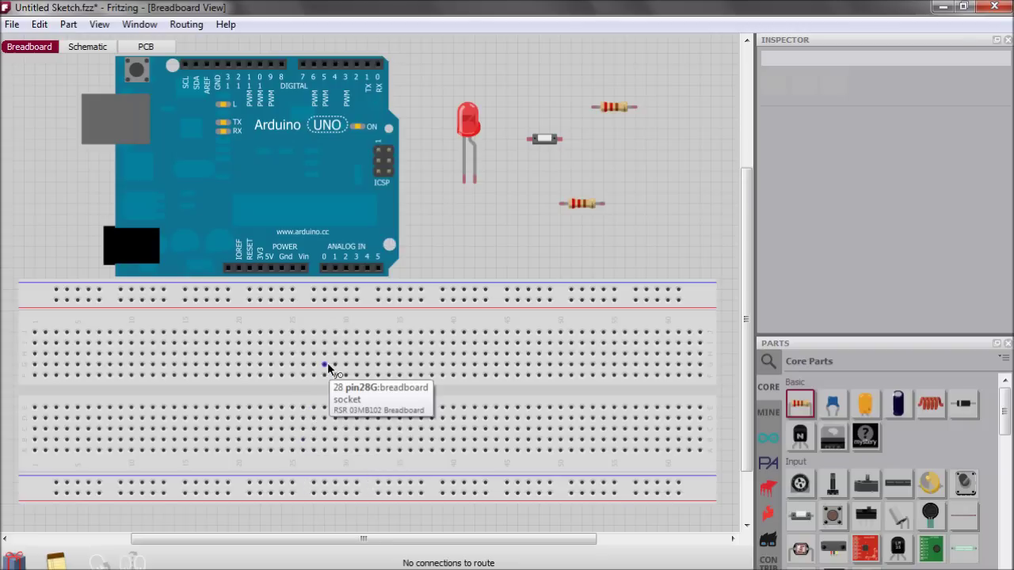
- Place the red LED across breadboard columns 26 and 27, flipped horizontally so its bent leg is in column 26
{"action": "left_click", "coordinate": [468, 135]}
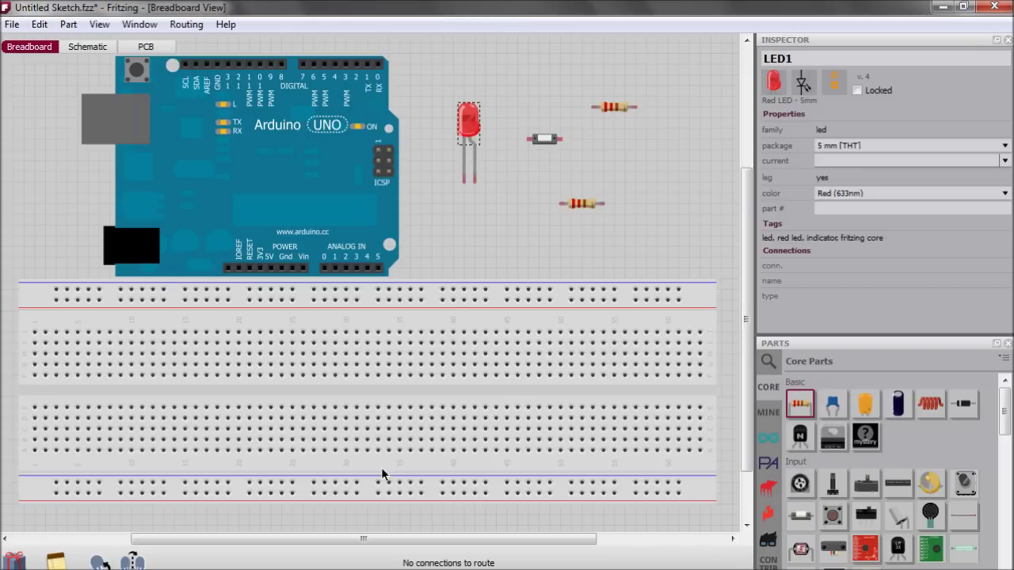
{"action": "left_click_drag", "start_coordinate": [469, 127], "coordinate": [314, 366]}
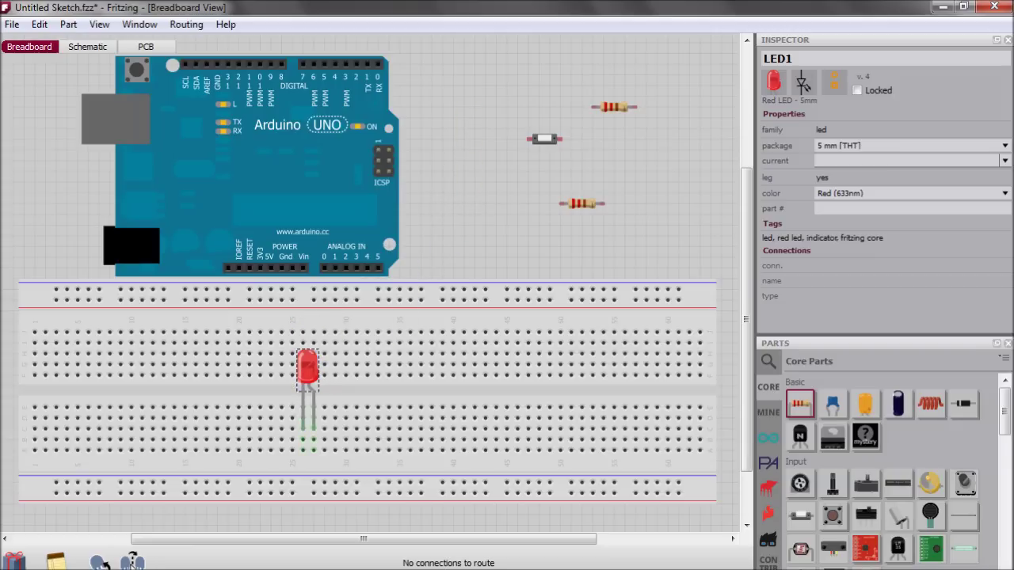
{"action": "left_click", "coordinate": [452, 372]}
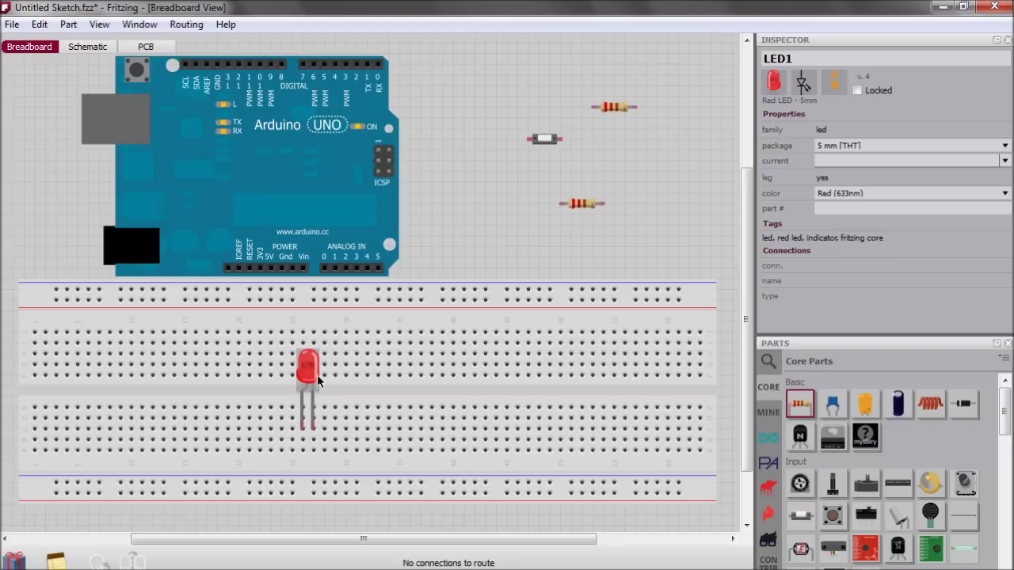
- Set the resistance of the resistor below the pushbutton to 330Ω
{"action": "left_click", "coordinate": [589, 204]}
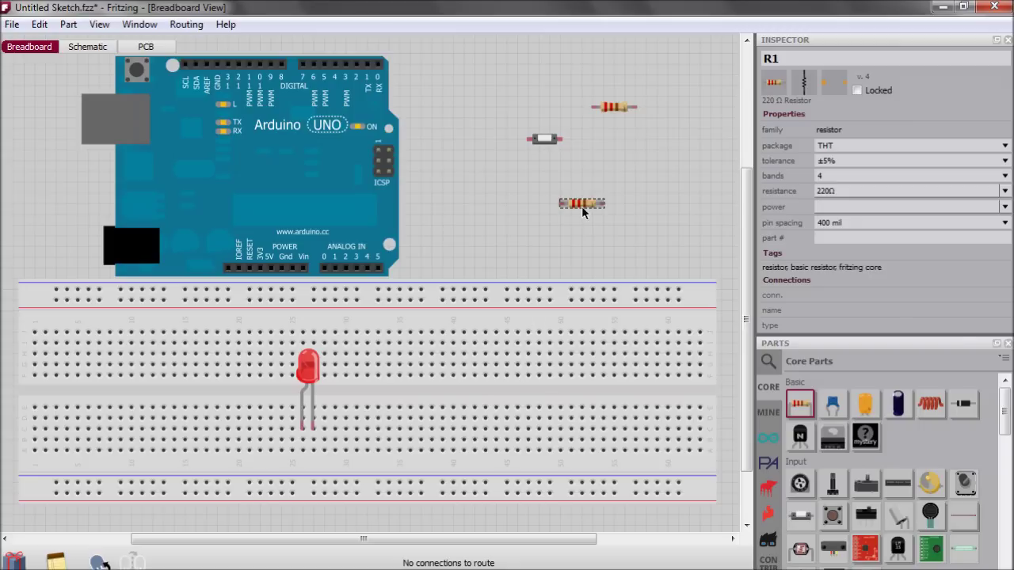
{"action": "left_click", "coordinate": [1007, 193]}
{"action": "left_click", "coordinate": [1005, 287]}
{"action": "left_click", "coordinate": [1005, 287]}
{"action": "left_click", "coordinate": [1004, 287]}
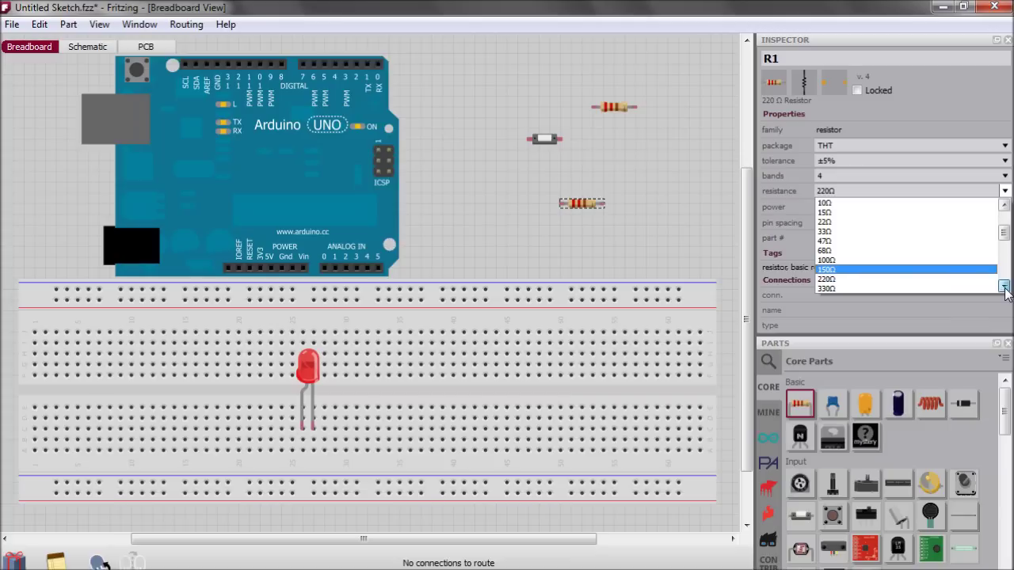
{"action": "left_click", "coordinate": [1004, 287]}
{"action": "left_click", "coordinate": [865, 281]}
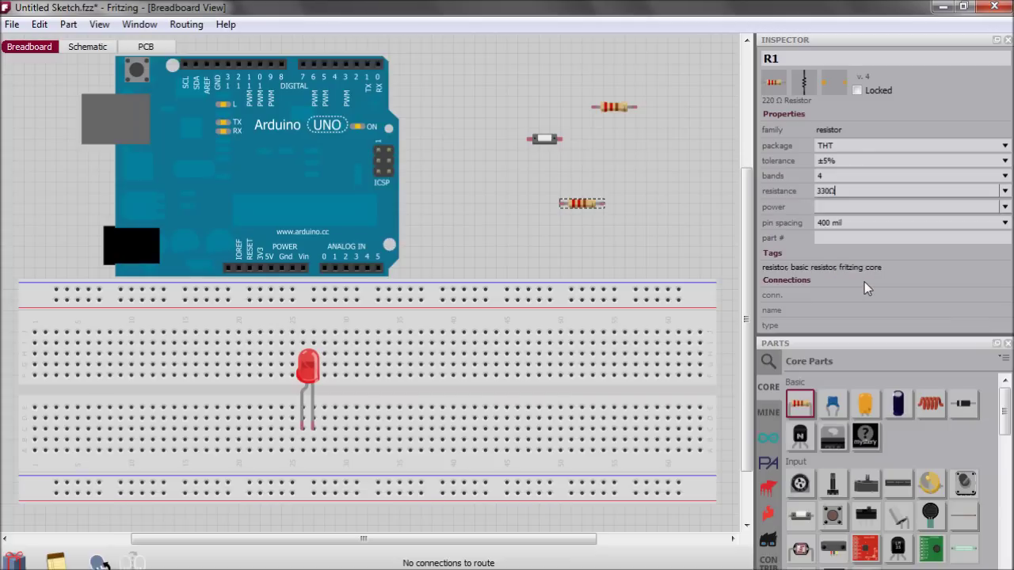
{"action": "left_click", "coordinate": [551, 221]}
- Rotate the 330Ω resistor to vertical and place it between the LED's column 27 and the breadboard's lower blue rail
{"action": "left_click", "coordinate": [580, 205]}
{"action": "key", "text": "ctrl+r"}
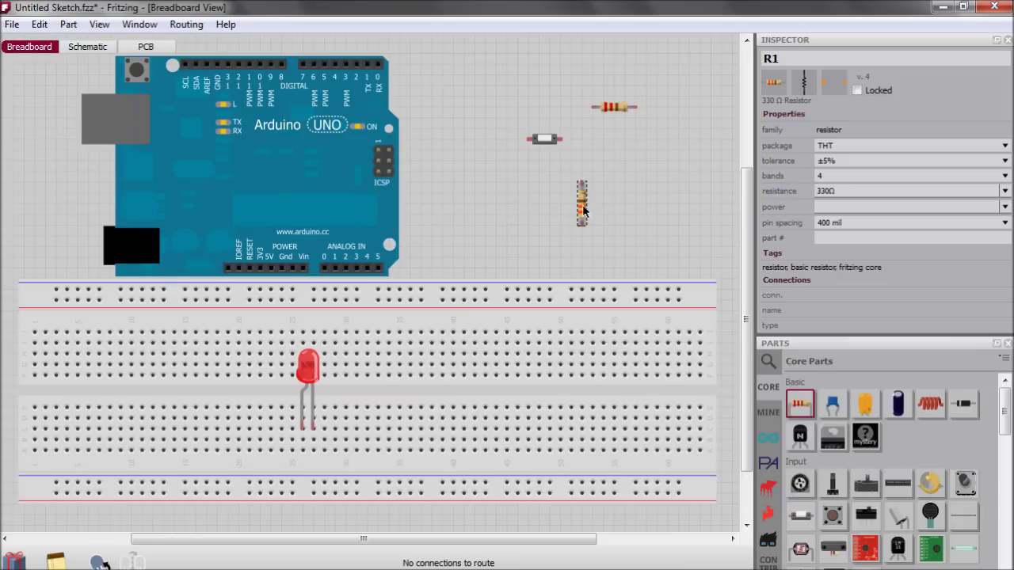
{"action": "left_click_drag", "start_coordinate": [581, 214], "coordinate": [320, 466]}
{"action": "left_click", "coordinate": [508, 270]}
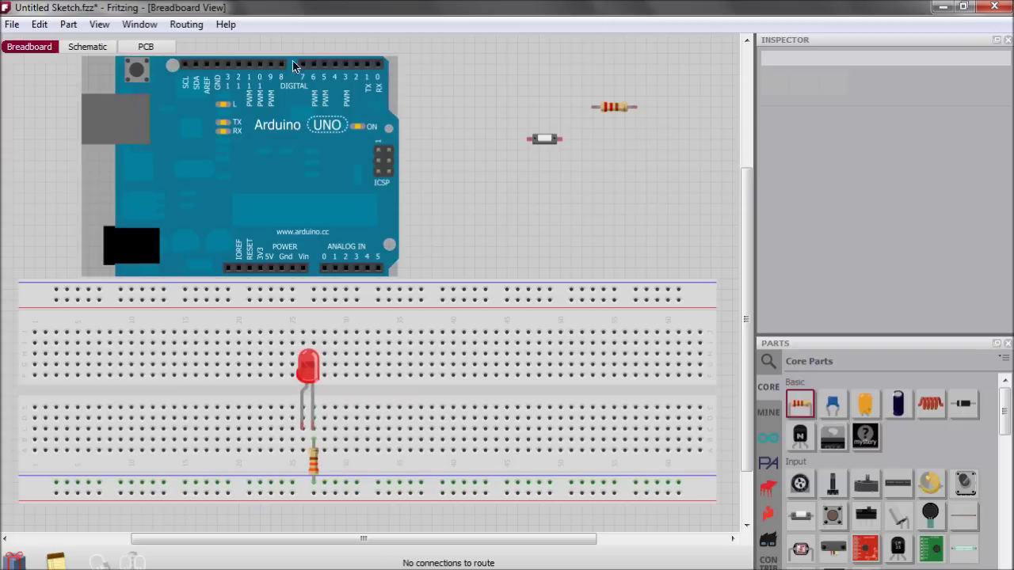
- Connect the LED's bent leg in breadboard column 26 to Arduino digital pin 4 with a wire
{"action": "left_click", "coordinate": [306, 420]}
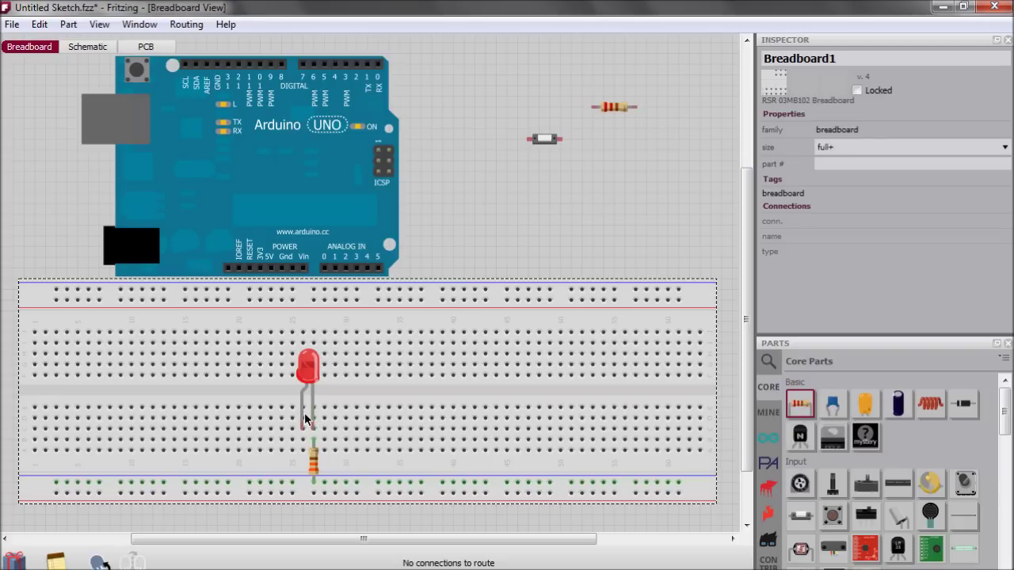
{"action": "mouse_move", "coordinate": [305, 420]}
{"action": "left_mouse_down"}
{"action": "mouse_move", "coordinate": [305, 248]}
{"action": "mouse_move", "coordinate": [277, 436]}
{"action": "mouse_move", "coordinate": [293, 443]}
{"action": "mouse_move", "coordinate": [301, 406]}
{"action": "left_mouse_up"}
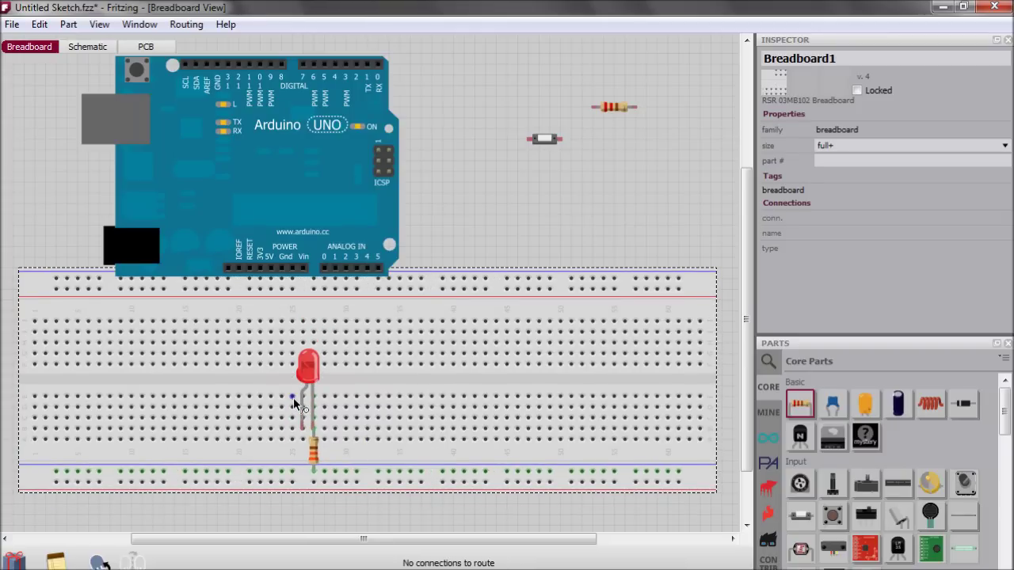
{"action": "left_click_drag", "start_coordinate": [306, 402], "coordinate": [335, 64]}
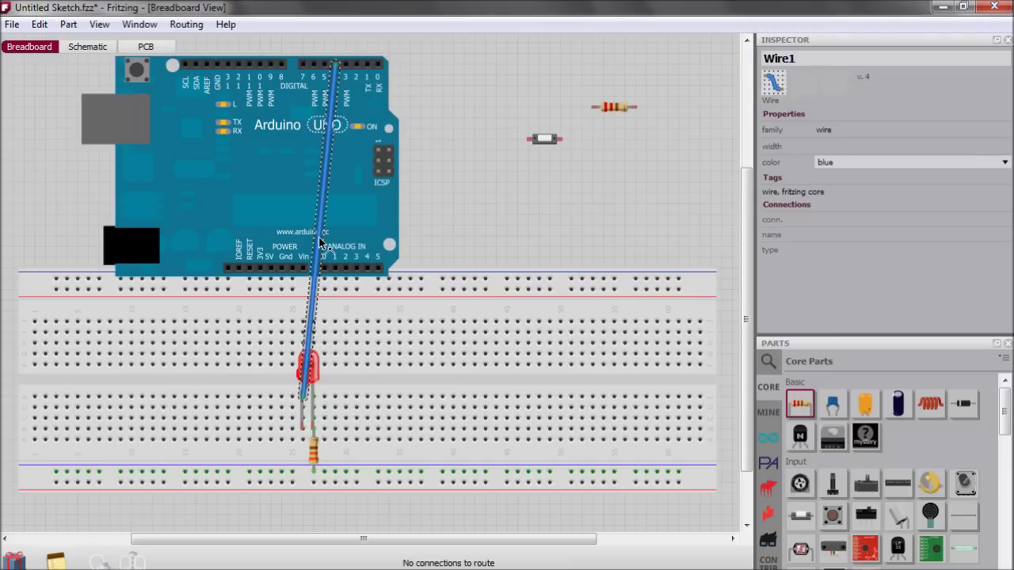
- Reroute the blue LED wire with right-angle bends so it runs around the right side of the Arduino, clear of the LED
{"action": "left_click_drag", "start_coordinate": [324, 242], "coordinate": [445, 397]}
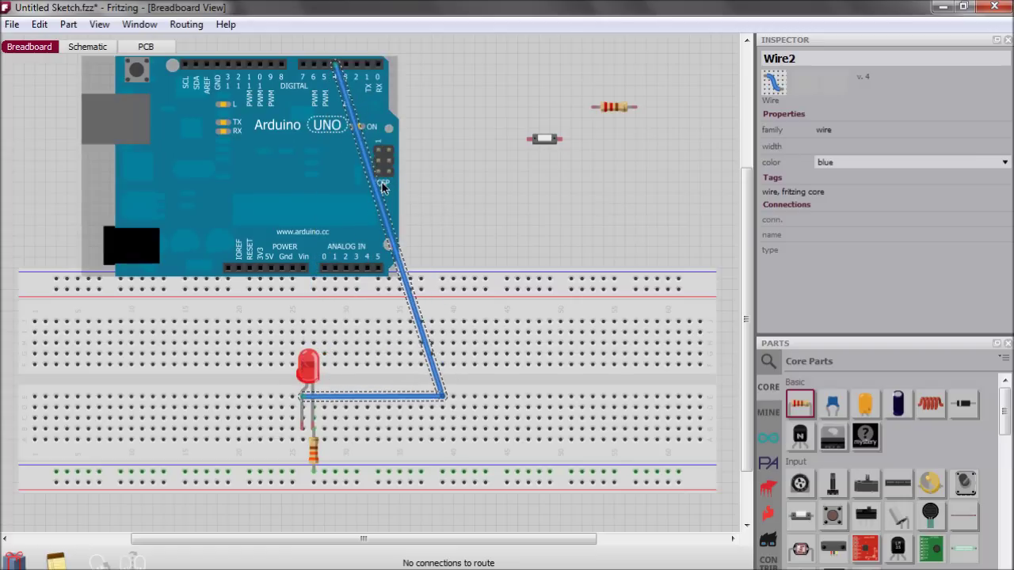
{"action": "left_click_drag", "start_coordinate": [378, 188], "coordinate": [444, 128]}
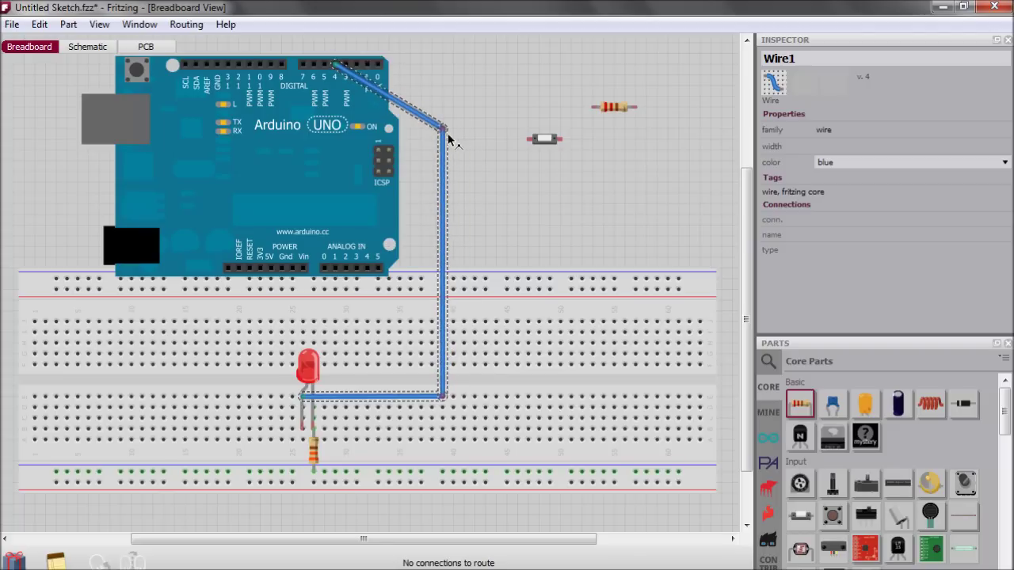
{"action": "left_click_drag", "start_coordinate": [382, 96], "coordinate": [336, 131]}
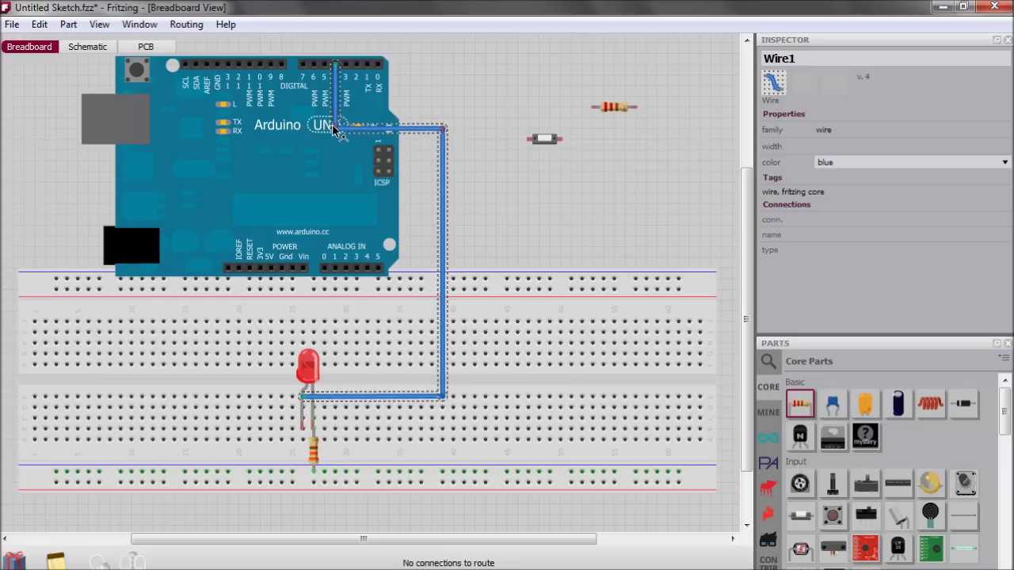
{"action": "left_click", "coordinate": [502, 188]}
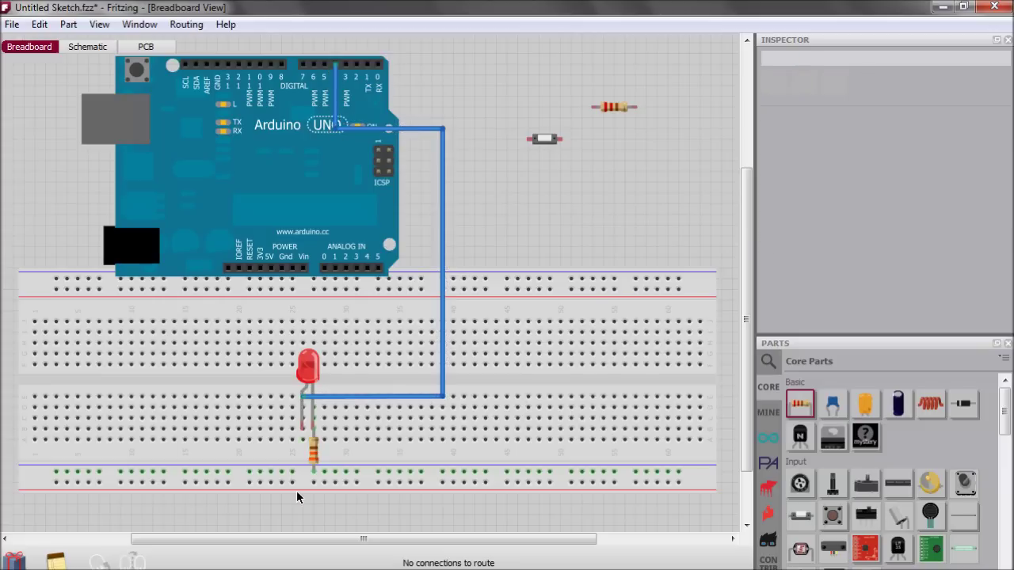
- Rotate the pushbutton to vertical and place it across the breadboard's centre gap in column 20
{"action": "left_click", "coordinate": [544, 139]}
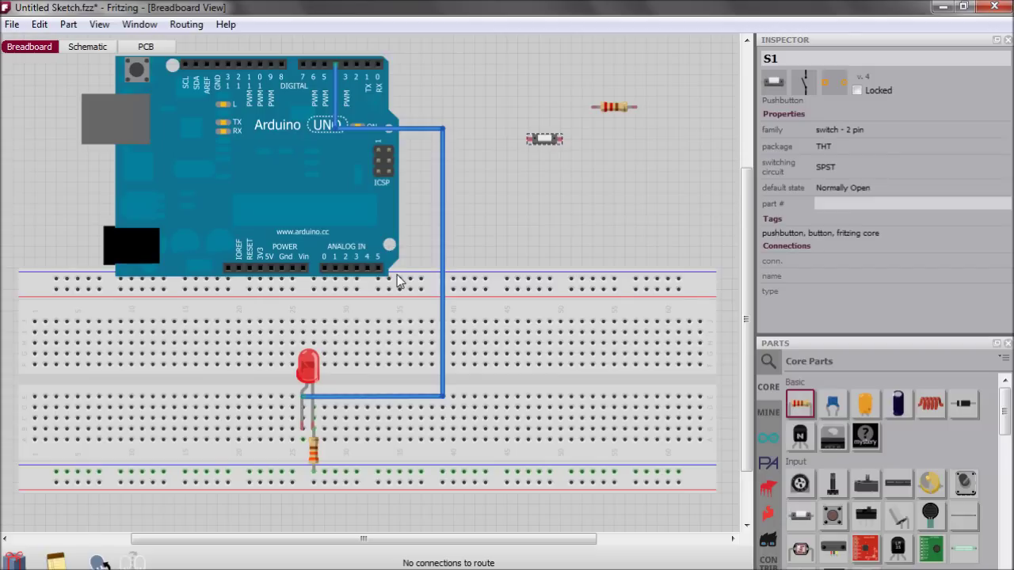
{"action": "key", "text": "ctrl+r"}
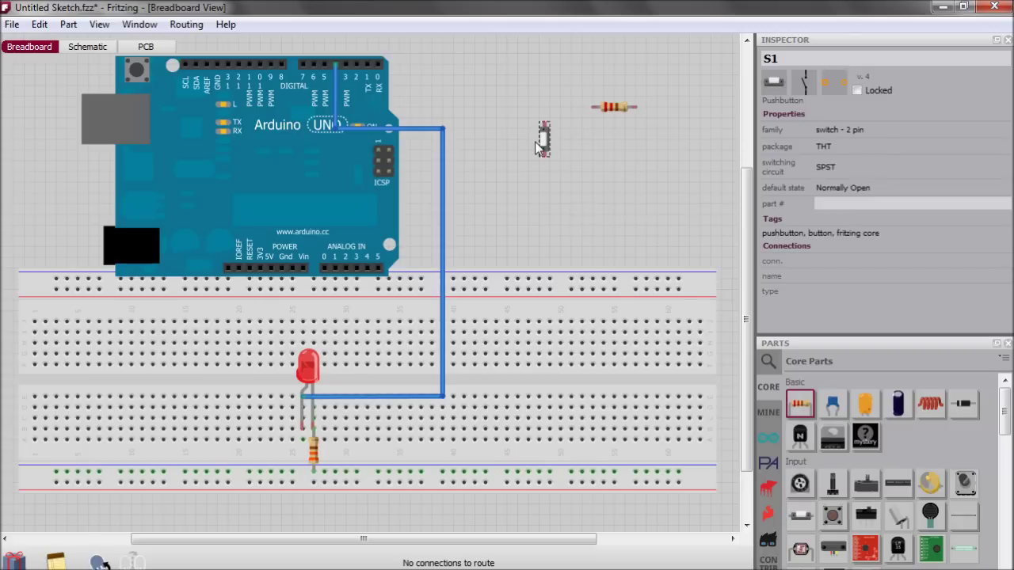
{"action": "left_click_drag", "start_coordinate": [544, 137], "coordinate": [232, 383]}
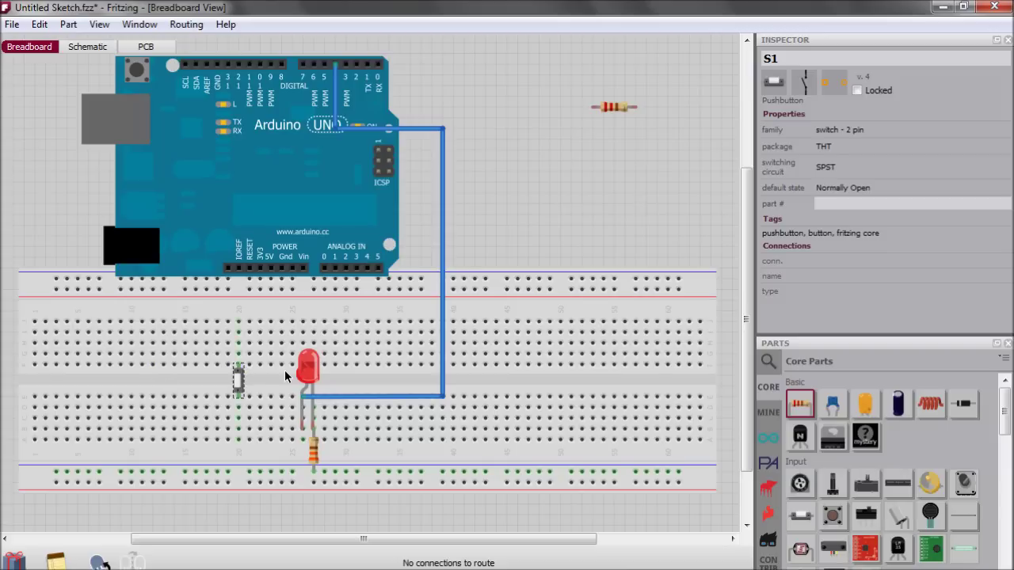
{"action": "left_click", "coordinate": [261, 384]}
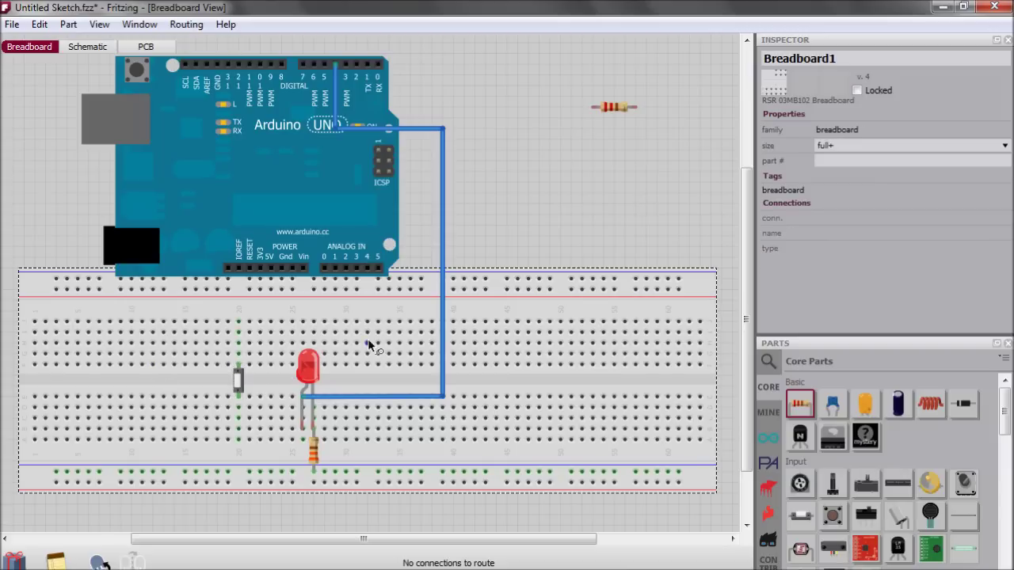
- Place the second resistor vertically from column 19 to the lower blue rail, and shift the pushbutton to column 19
{"action": "left_click", "coordinate": [616, 109]}
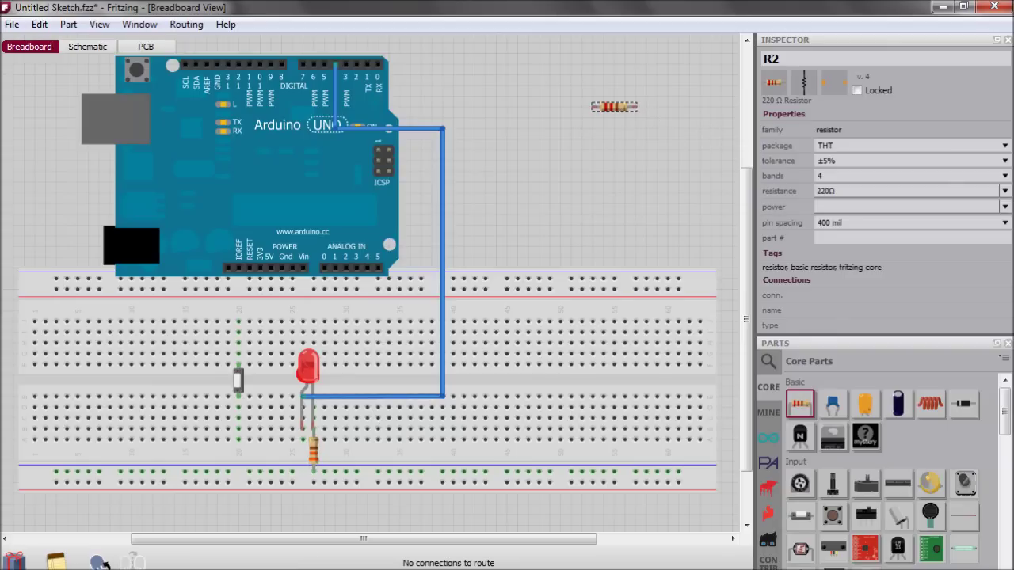
{"action": "key", "text": "ctrl+r"}
{"action": "left_click_drag", "start_coordinate": [622, 122], "coordinate": [230, 459]}
{"action": "left_click_drag", "start_coordinate": [239, 382], "coordinate": [228, 382]}
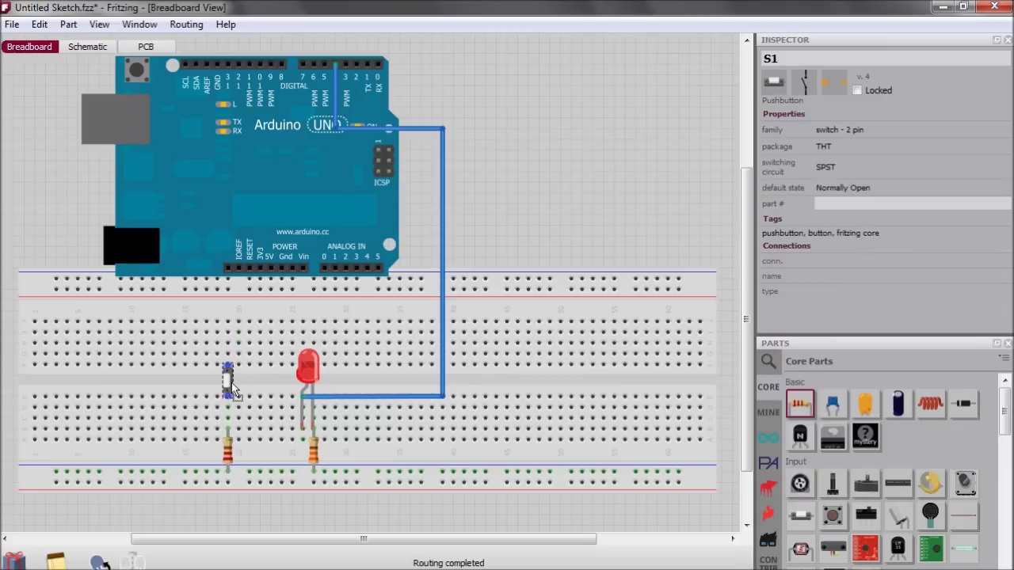
{"action": "left_click", "coordinate": [588, 261]}
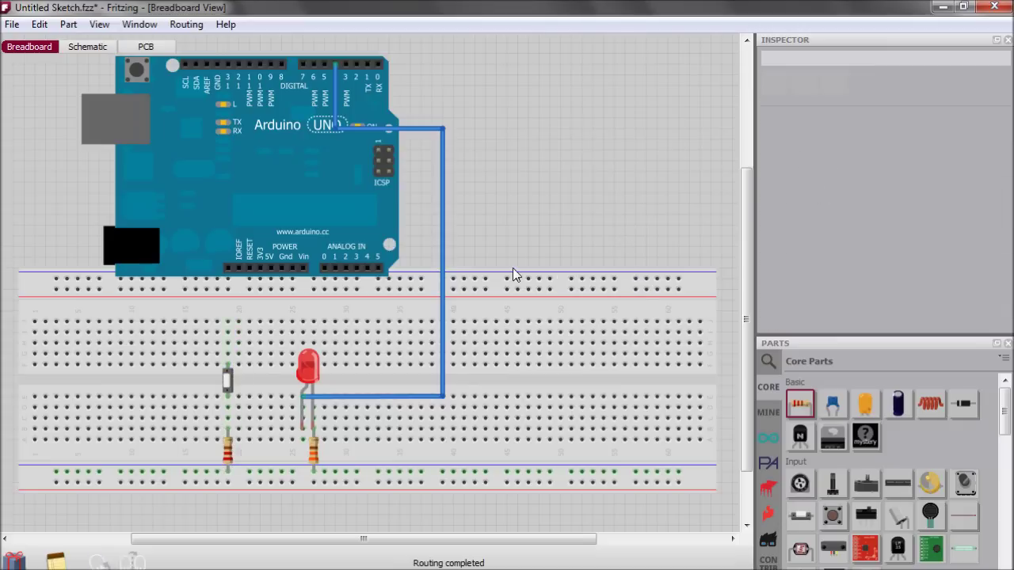
- Set the resistance of the pushbutton's resistor in column 19 to 10kΩ
{"action": "left_click", "coordinate": [230, 452]}
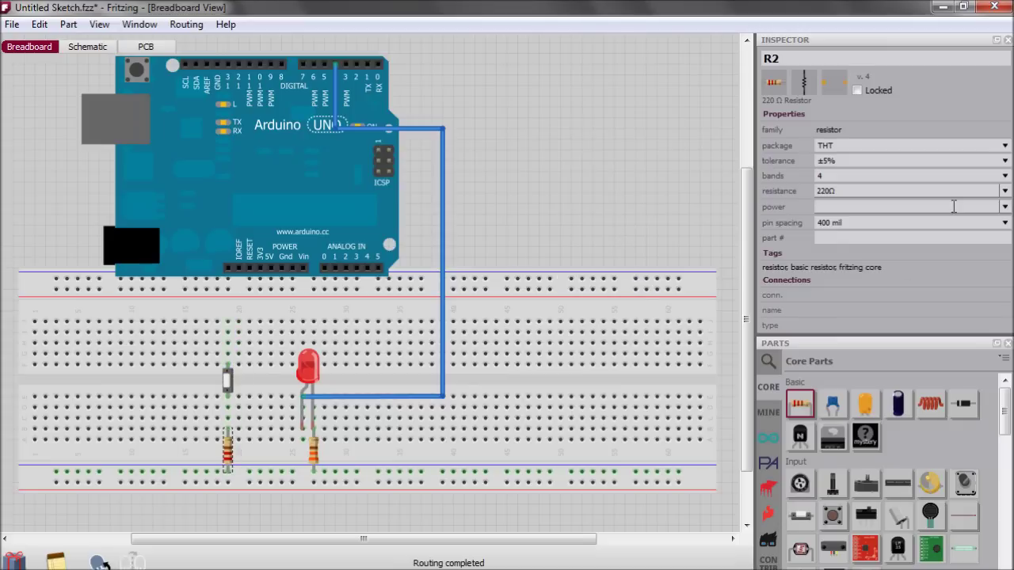
{"action": "left_click", "coordinate": [1006, 191]}
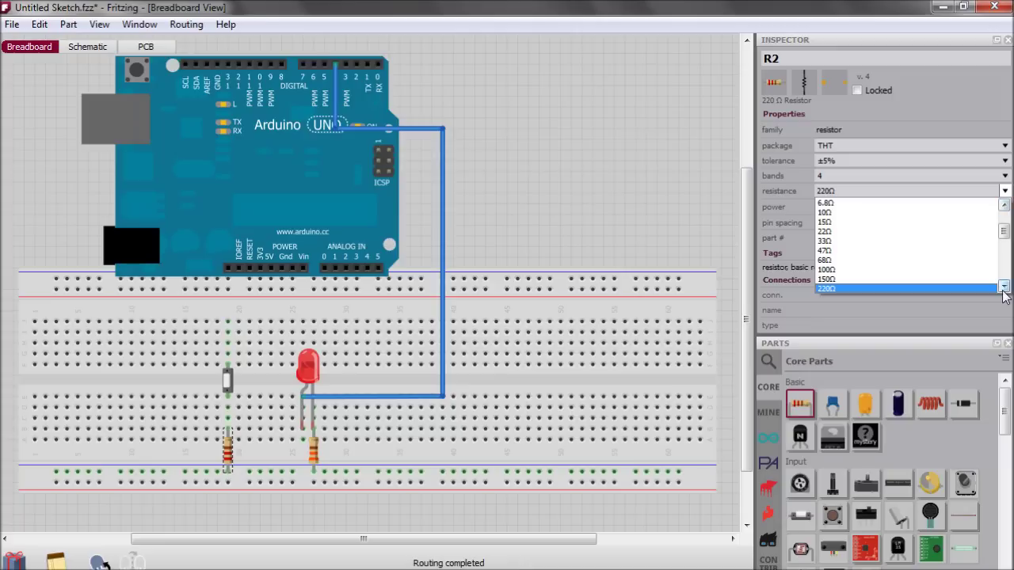
{"action": "scroll", "coordinate": [1004, 291], "scroll_direction": "down", "scroll_amount": 3}
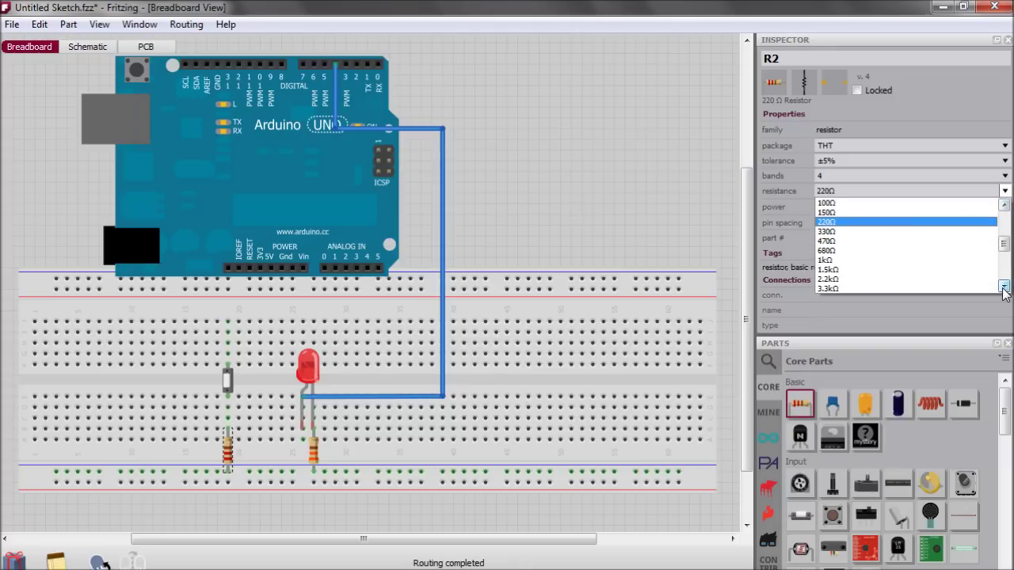
{"action": "scroll", "coordinate": [1004, 292], "scroll_direction": "down", "scroll_amount": 2}
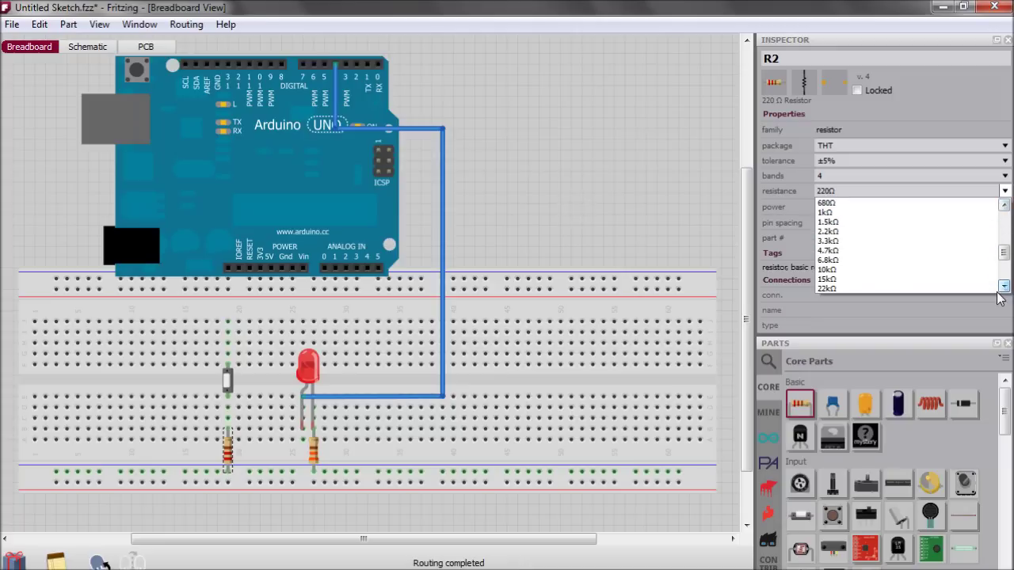
{"action": "left_click", "coordinate": [848, 271]}
{"action": "left_click", "coordinate": [583, 153]}
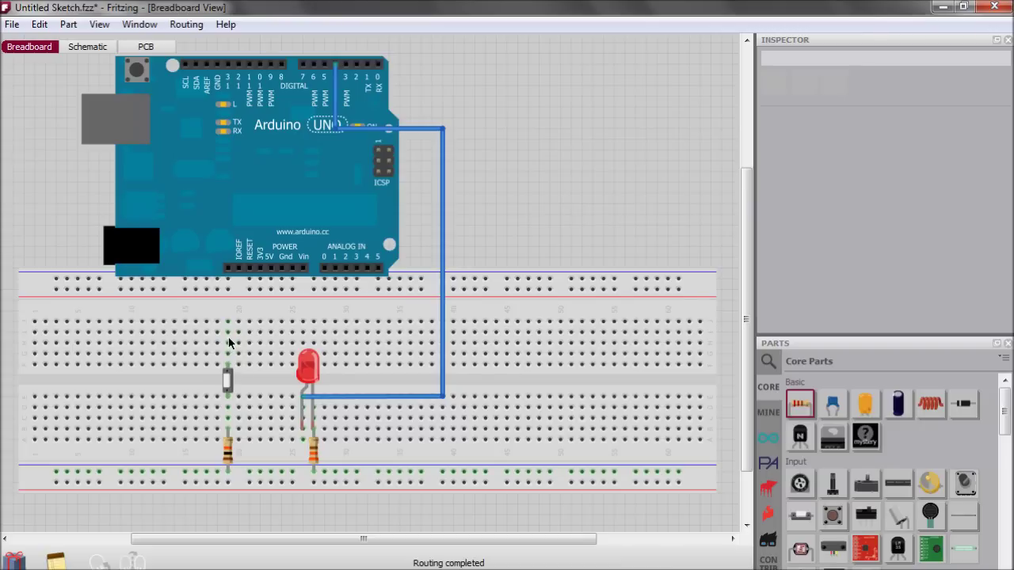
- Move the breadboard slightly down from the Arduino and wire column 19 above the pushbutton to the upper red rail
{"action": "left_click_drag", "start_coordinate": [258, 316], "coordinate": [257, 325]}
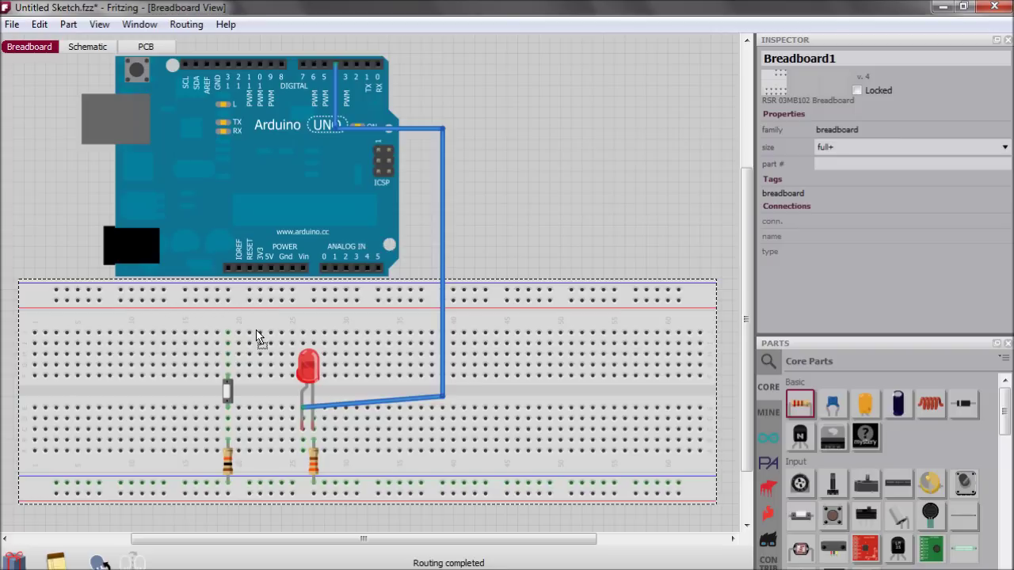
{"action": "left_click_drag", "start_coordinate": [230, 341], "coordinate": [228, 304]}
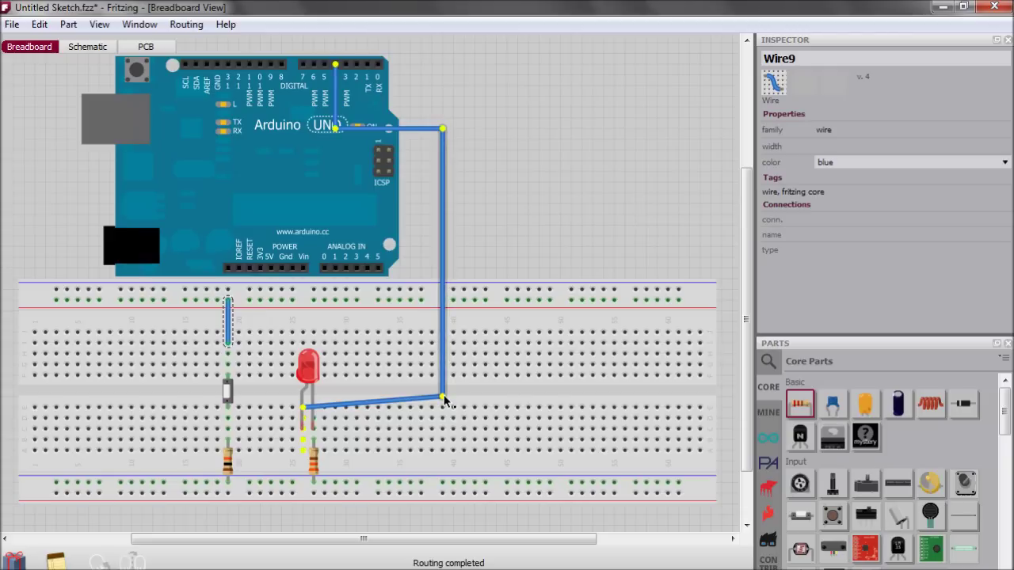
- Realign the lower bend of the LED's pin 4 wire so the segment to the LED leg runs horizontally
{"action": "left_click_drag", "start_coordinate": [443, 396], "coordinate": [443, 407]}
{"action": "left_click", "coordinate": [508, 208]}
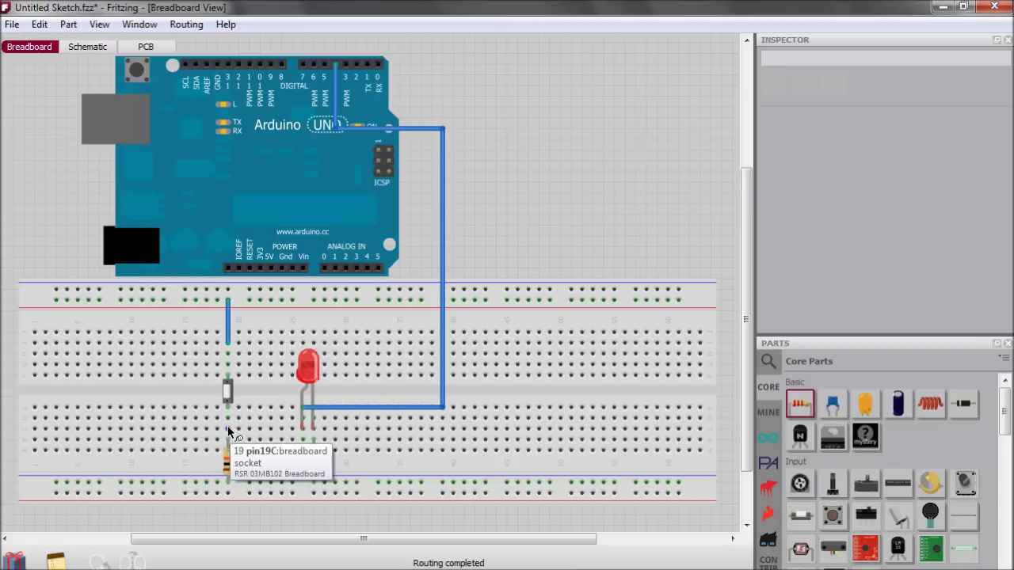
- Wire breadboard hole 19C to Arduino digital pin 8, bending the wire around the left of the pushbutton and across the board
{"action": "left_click_drag", "start_coordinate": [228, 426], "coordinate": [283, 68]}
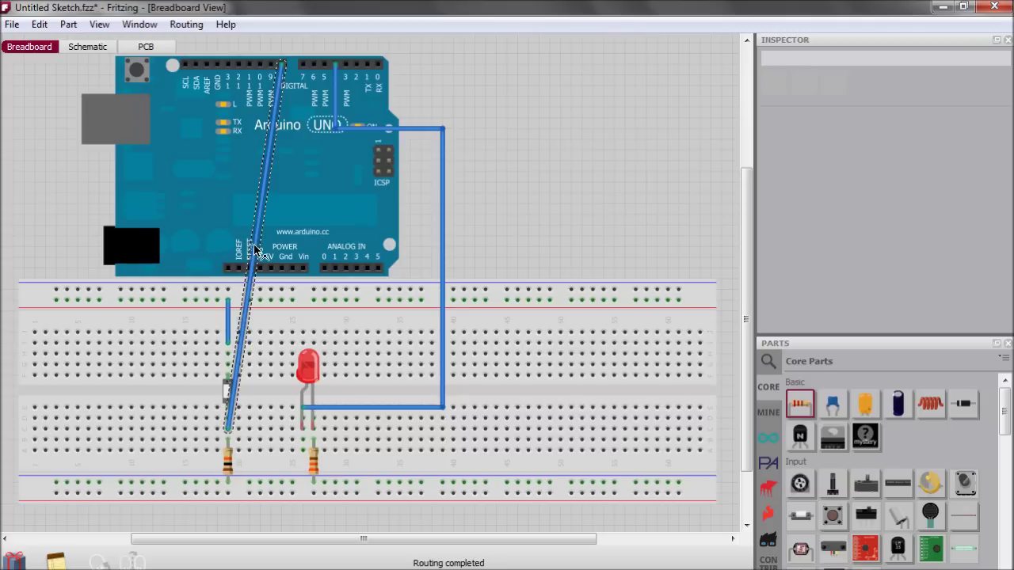
{"action": "left_click_drag", "start_coordinate": [257, 250], "coordinate": [164, 429]}
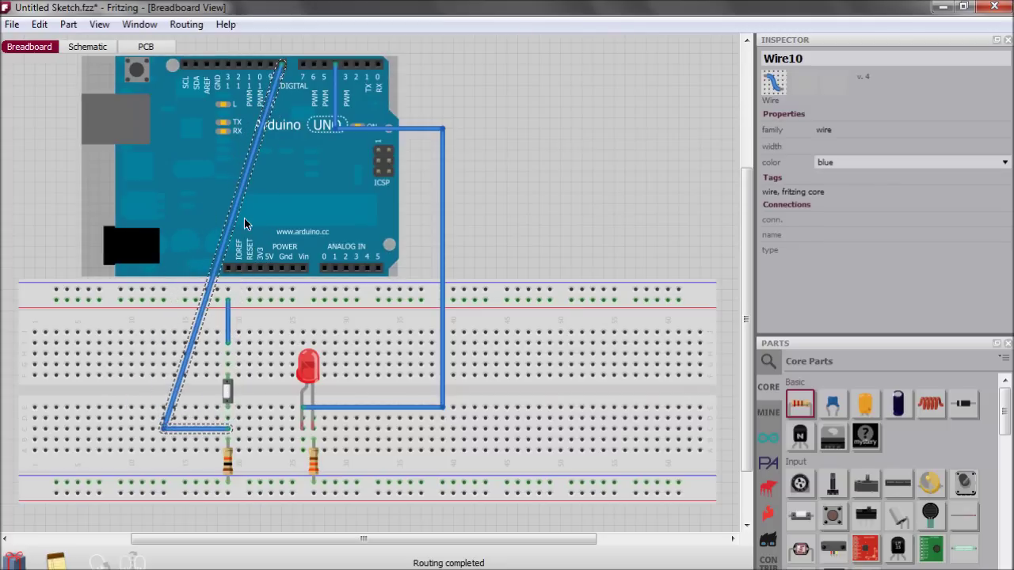
{"action": "left_click_drag", "start_coordinate": [234, 224], "coordinate": [174, 138]}
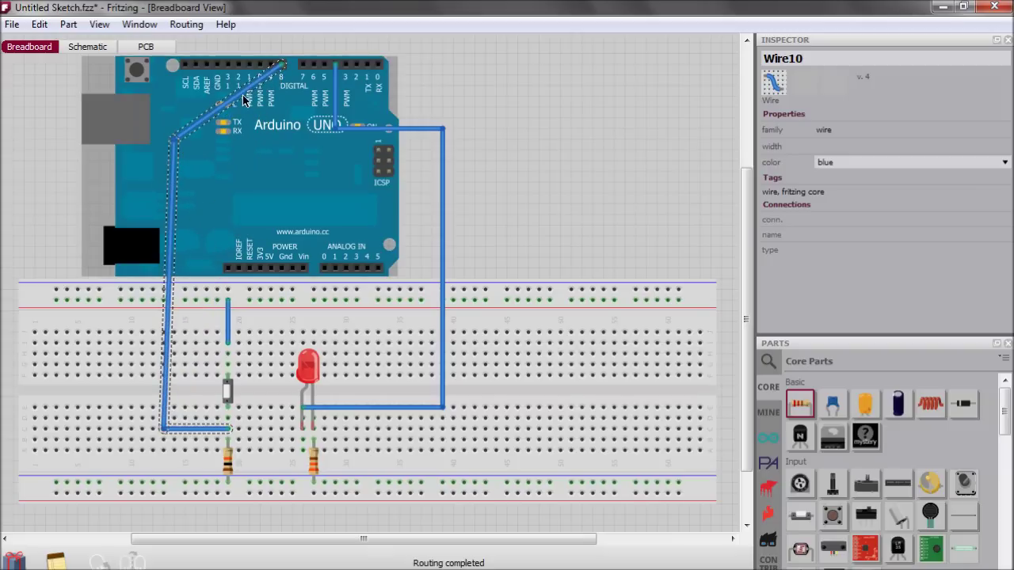
{"action": "left_click_drag", "start_coordinate": [244, 97], "coordinate": [281, 139]}
{"action": "left_click", "coordinate": [345, 208]}
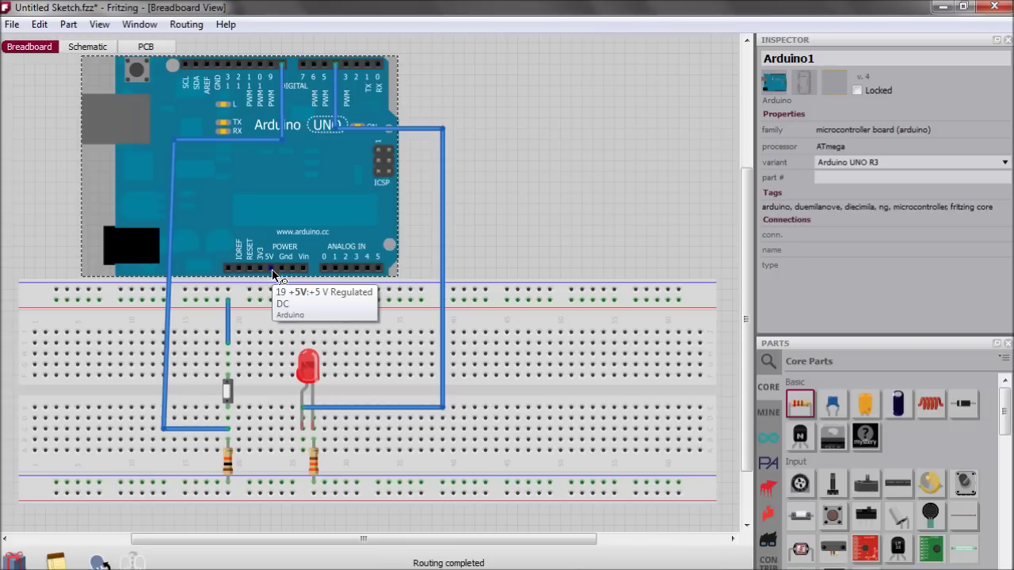
- Wire the Arduino's 5V pin to the upper red rail and its GND pin to the lower blue rail
{"action": "left_click_drag", "start_coordinate": [272, 271], "coordinate": [271, 302]}
{"action": "left_click", "coordinate": [282, 319]}
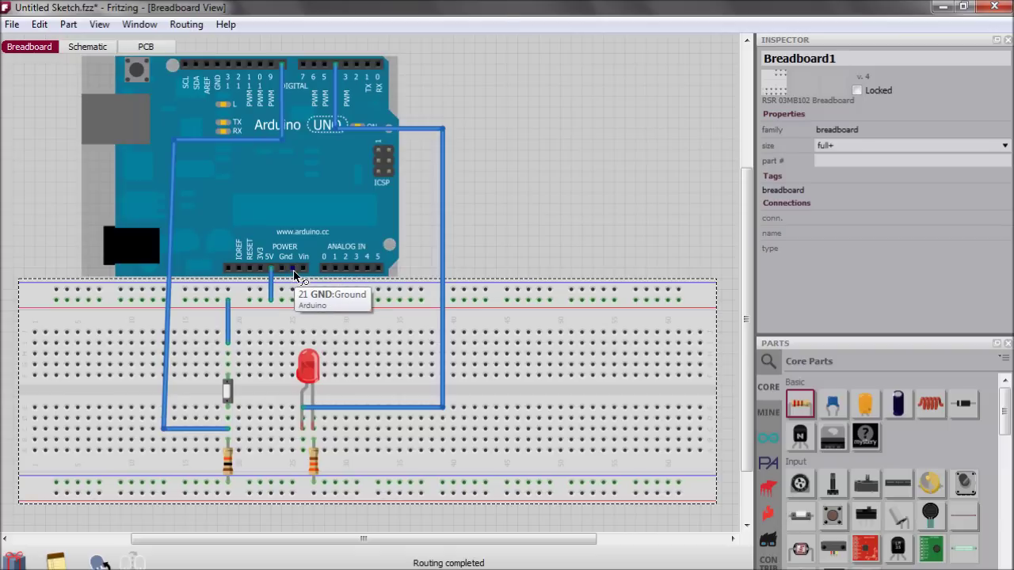
{"action": "left_click_drag", "start_coordinate": [292, 270], "coordinate": [291, 484]}
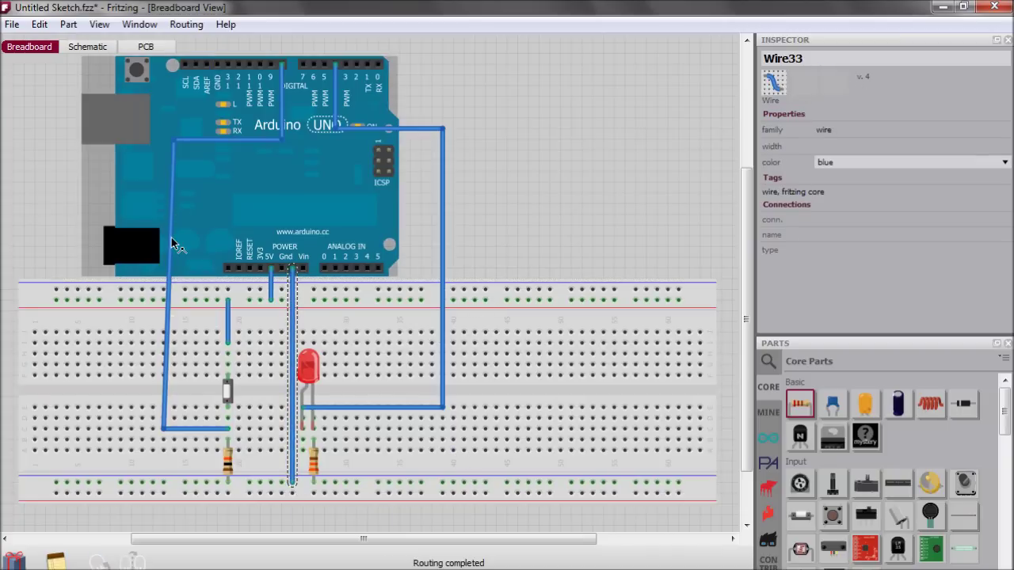
- Colour the wire between the pushbutton column and digital pin 8 green
{"action": "left_click", "coordinate": [173, 211]}
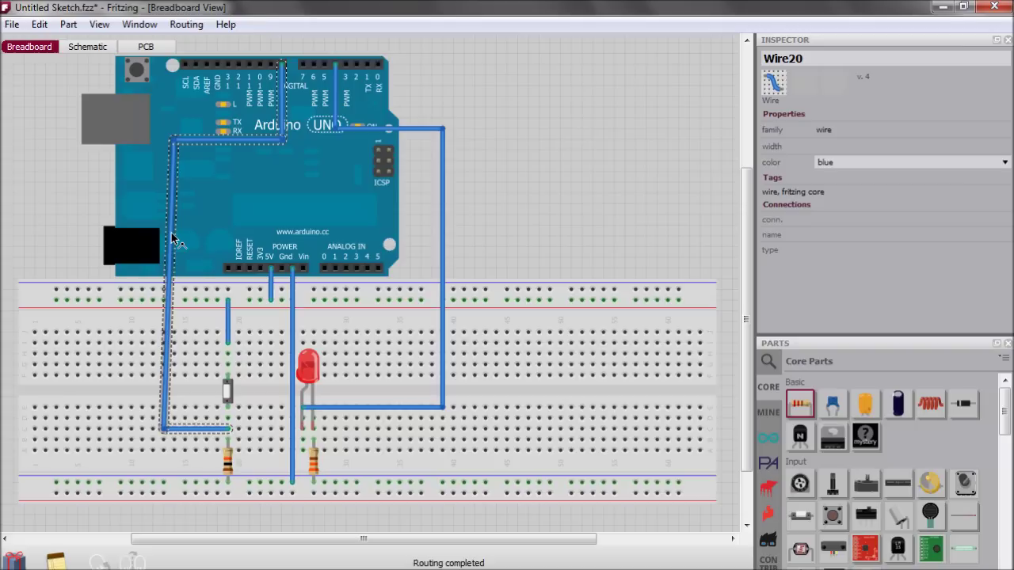
{"action": "left_click", "coordinate": [997, 162]}
{"action": "left_click", "coordinate": [927, 194]}
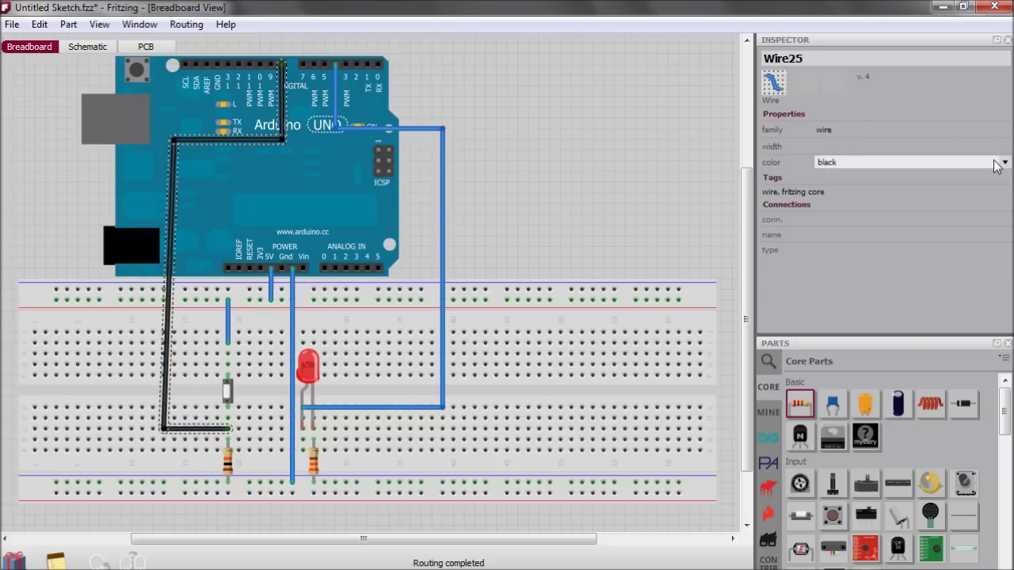
{"action": "left_click", "coordinate": [931, 162]}
{"action": "left_click", "coordinate": [897, 217]}
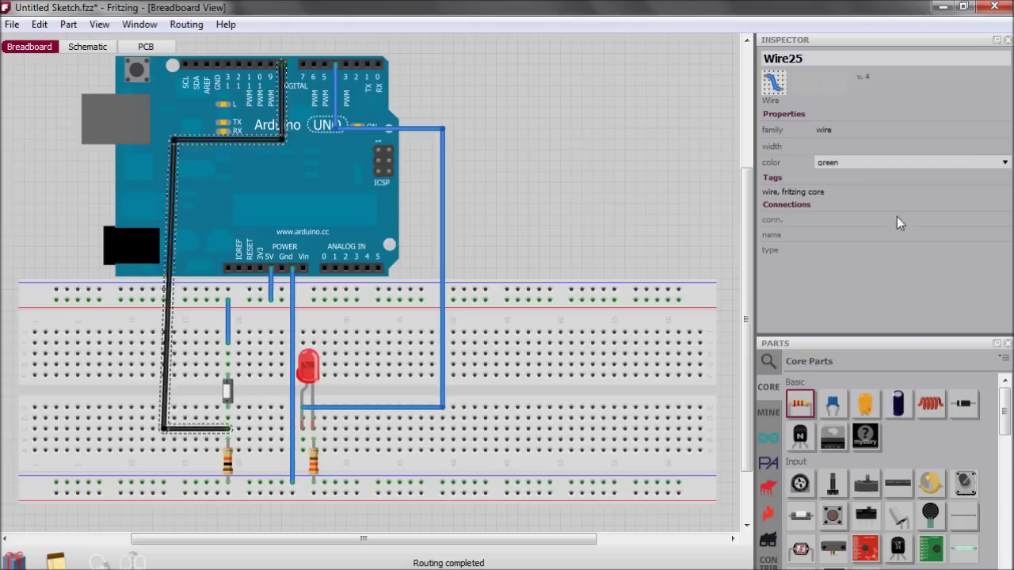
- Colour the wire between the LED and digital pin 4 yellow
{"action": "left_click", "coordinate": [442, 216]}
{"action": "left_click", "coordinate": [1003, 165]}
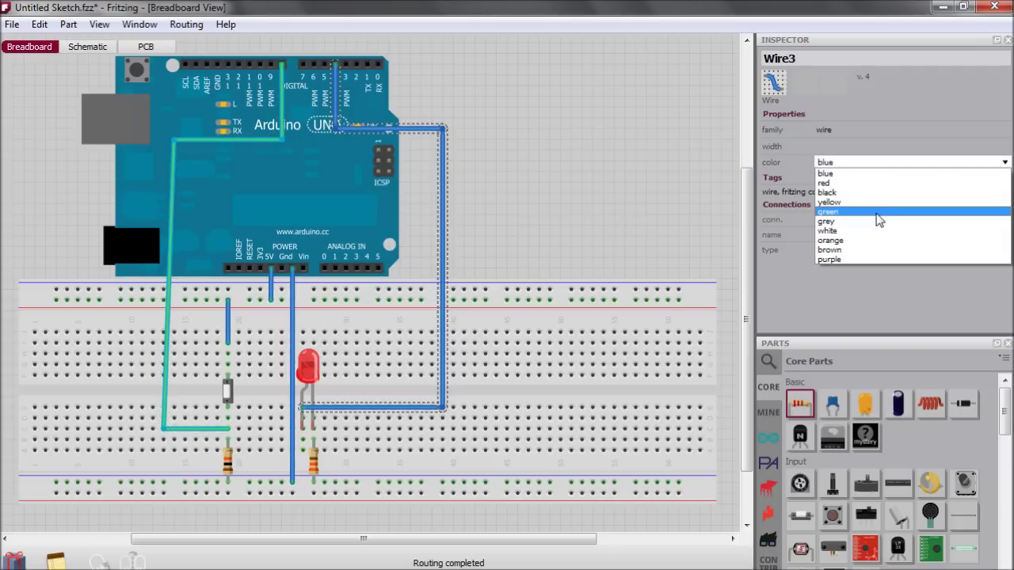
{"action": "left_click", "coordinate": [876, 205]}
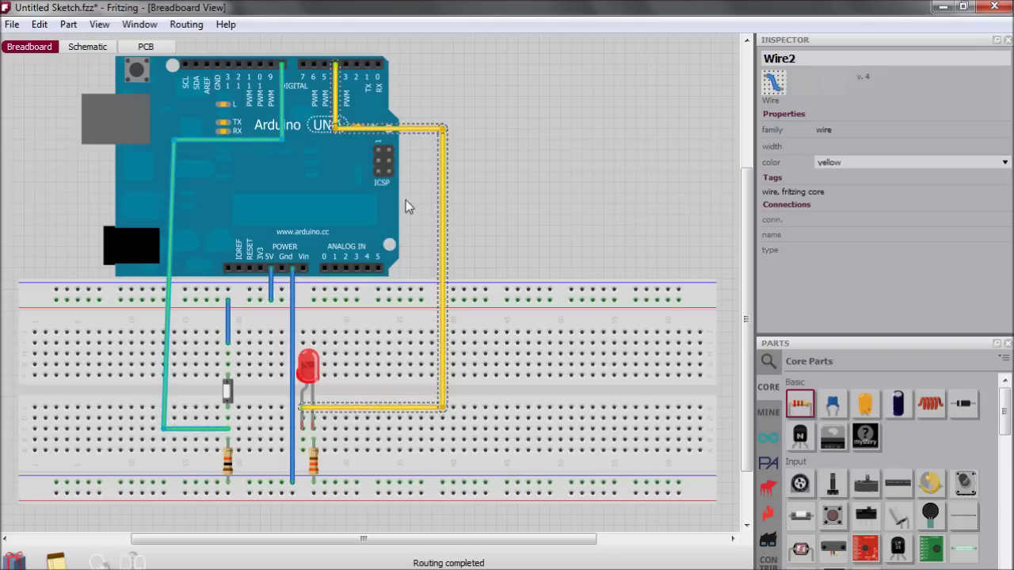
- Colour the 5V wire and the wire from the upper rail to the pushbutton column red
{"action": "left_click", "coordinate": [272, 287]}
{"action": "left_click", "coordinate": [272, 290]}
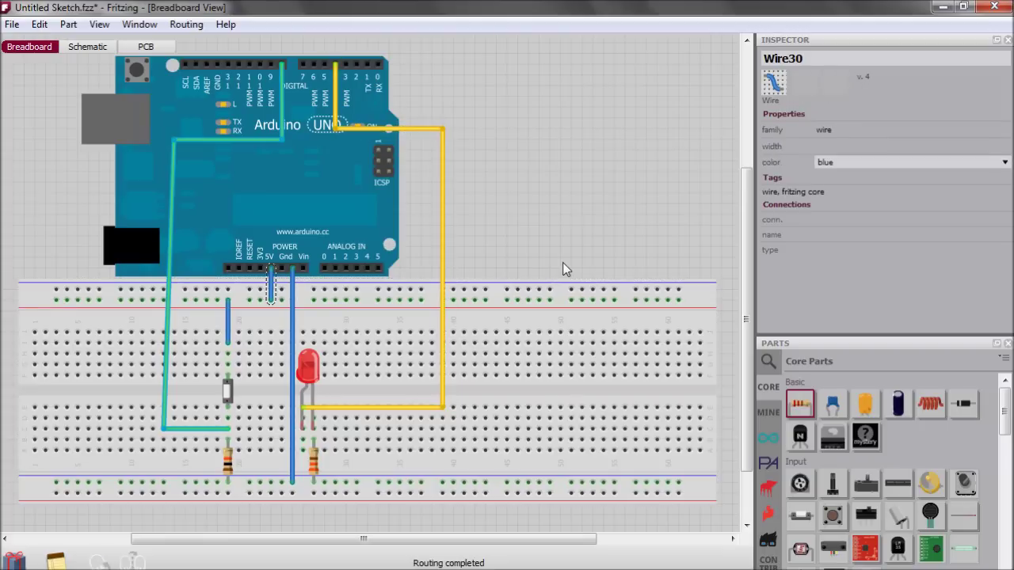
{"action": "left_click", "coordinate": [1005, 163]}
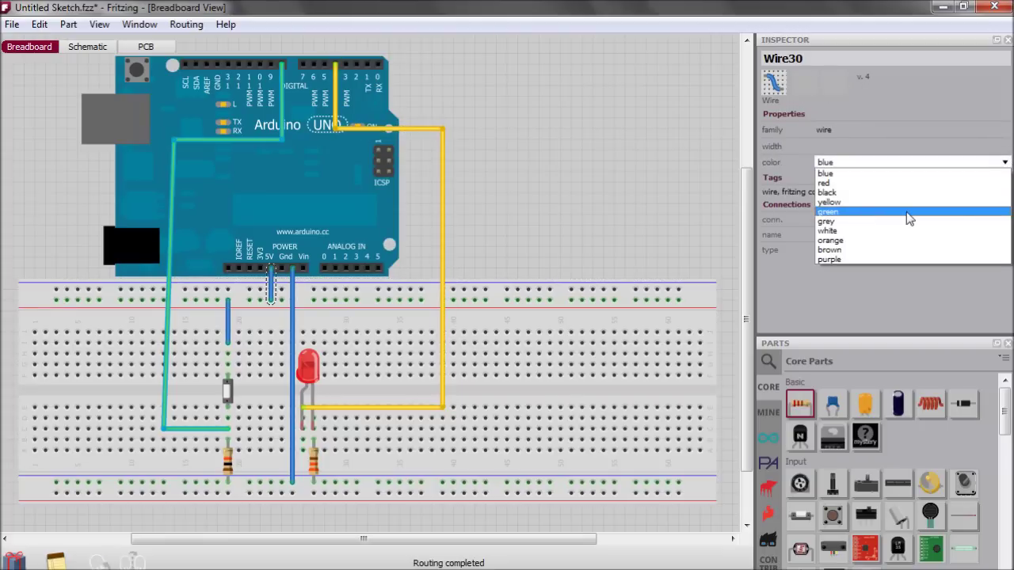
{"action": "left_click", "coordinate": [902, 183]}
{"action": "left_click", "coordinate": [228, 333]}
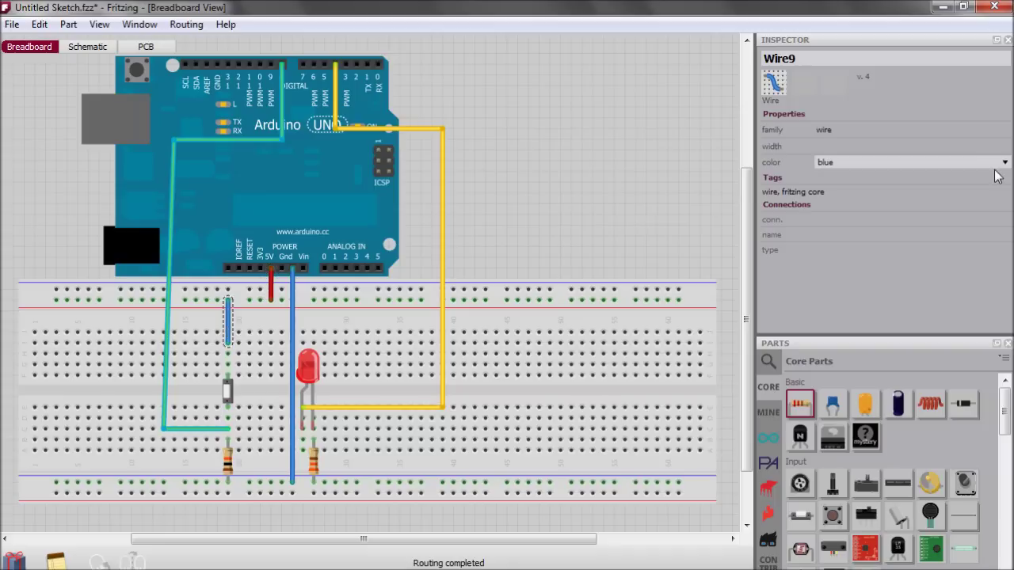
{"action": "left_click", "coordinate": [1003, 163]}
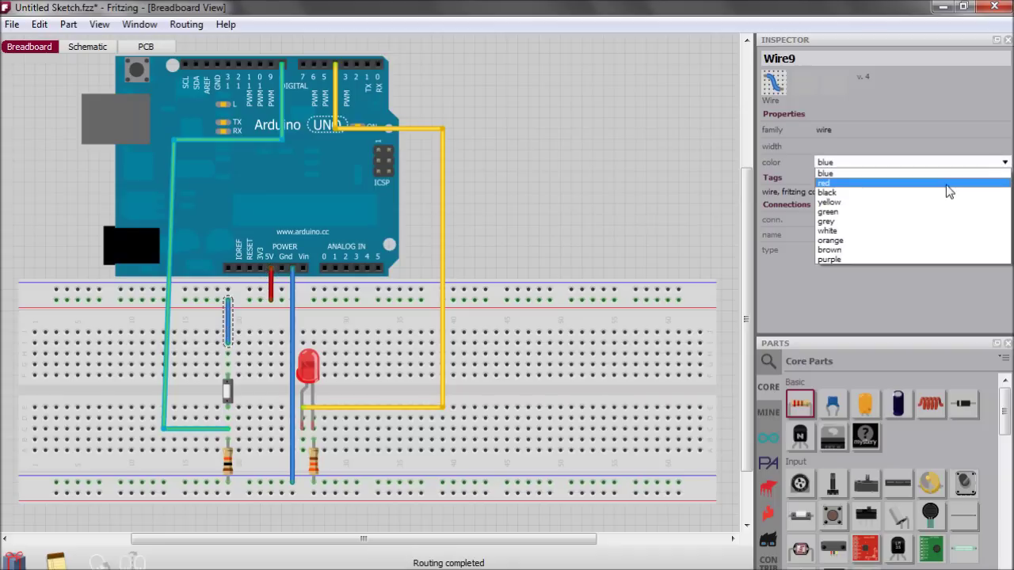
{"action": "left_click", "coordinate": [946, 184]}
- Colour the wire from the Arduino's GND pin to the lower blue rail black
{"action": "left_click", "coordinate": [292, 380]}
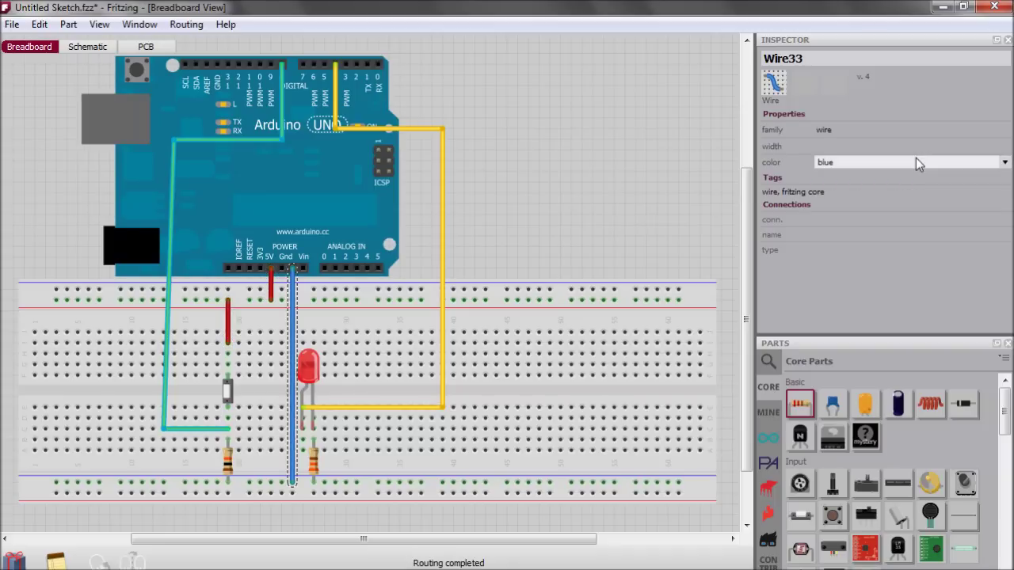
{"action": "left_click", "coordinate": [916, 162]}
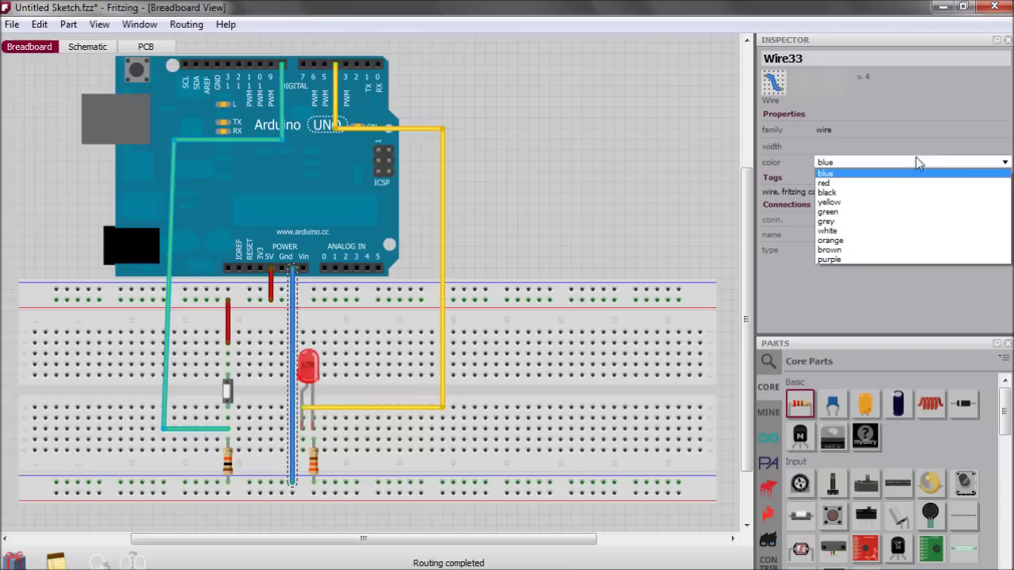
{"action": "left_click", "coordinate": [890, 193]}
{"action": "left_click", "coordinate": [603, 253]}
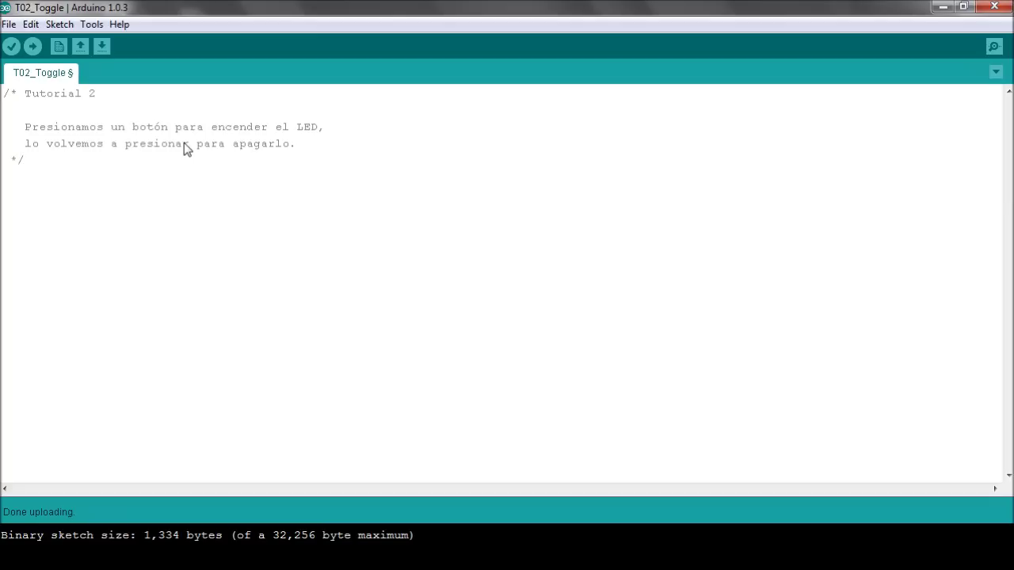
- In the Arduino IDE's T02_Toggle sketch, write empty void setup() and void loop() functions below the header comment
{"action": "key", "text": "Return"}
{"action": "type", "text": "void setup() {"}
{"action": "key", "text": "Return"}
{"action": "type", "text": "}"}
{"action": "key", "text": "Return"}
{"action": "key", "text": "Return"}
{"action": "type", "text": "void loop()"}
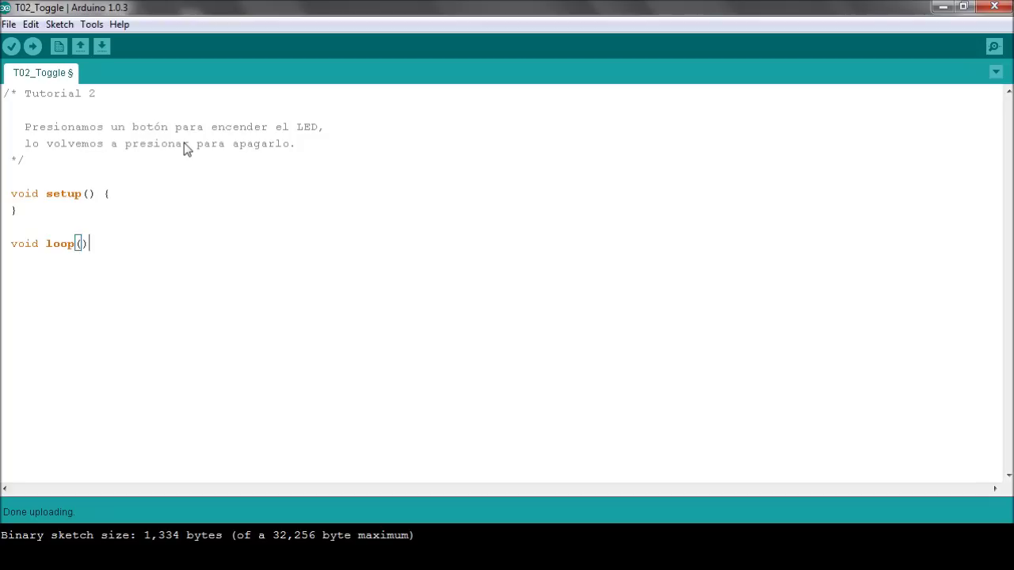
{"action": "type", "text": " {"}
{"action": "key", "text": "Return"}
{"action": "type", "text": "}"}
- Add pinMode(8, INPUT); inside setup() with the comment "// declaramos el botón como entrada"
{"action": "left_click", "coordinate": [118, 195]}
{"action": "key", "text": "Return"}
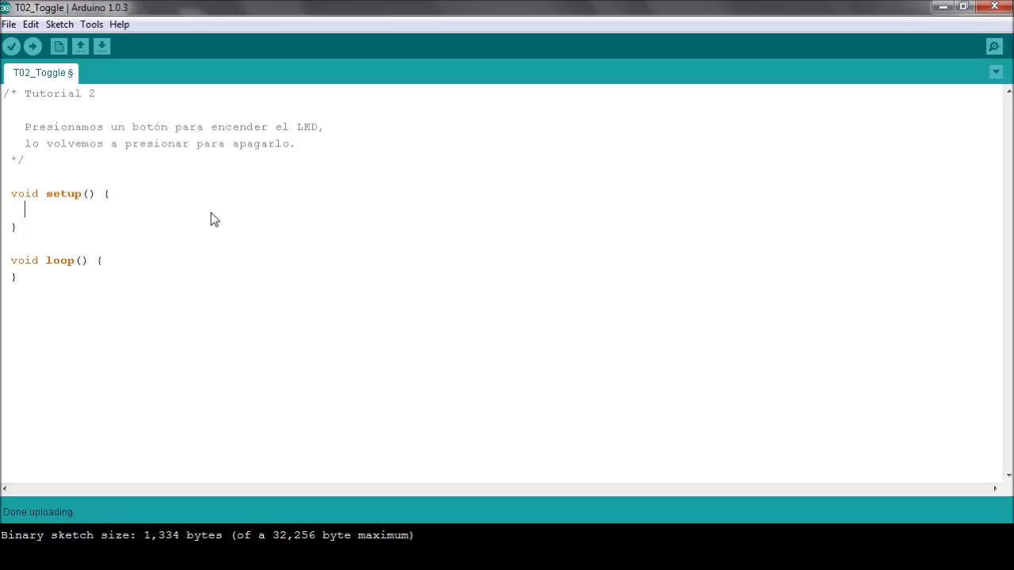
{"action": "type", "text": "pinMode("}
{"action": "type", "text": "8, INPUT"}
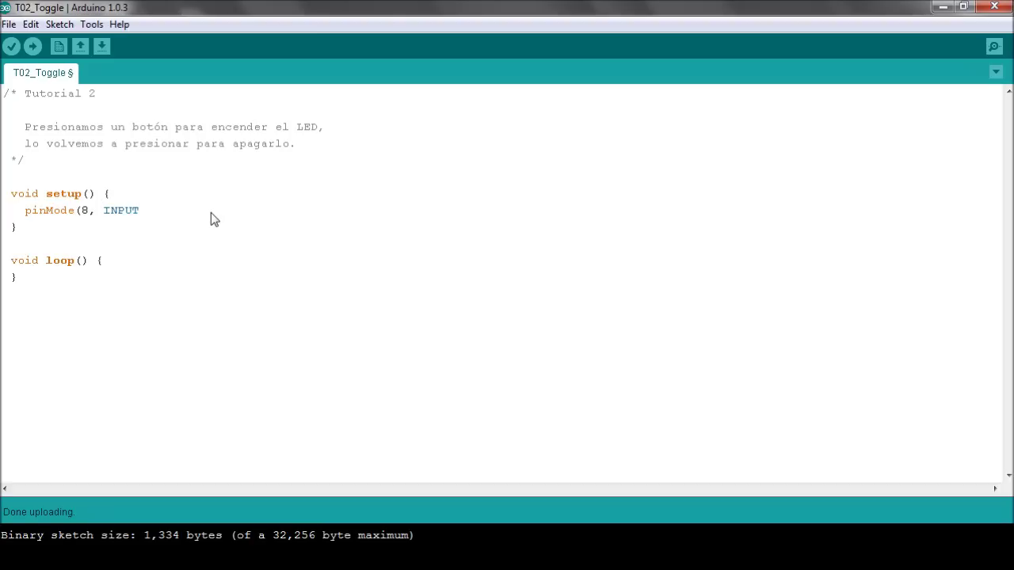
{"action": "type", "text": ");    // declaramos el botón como entrada"}
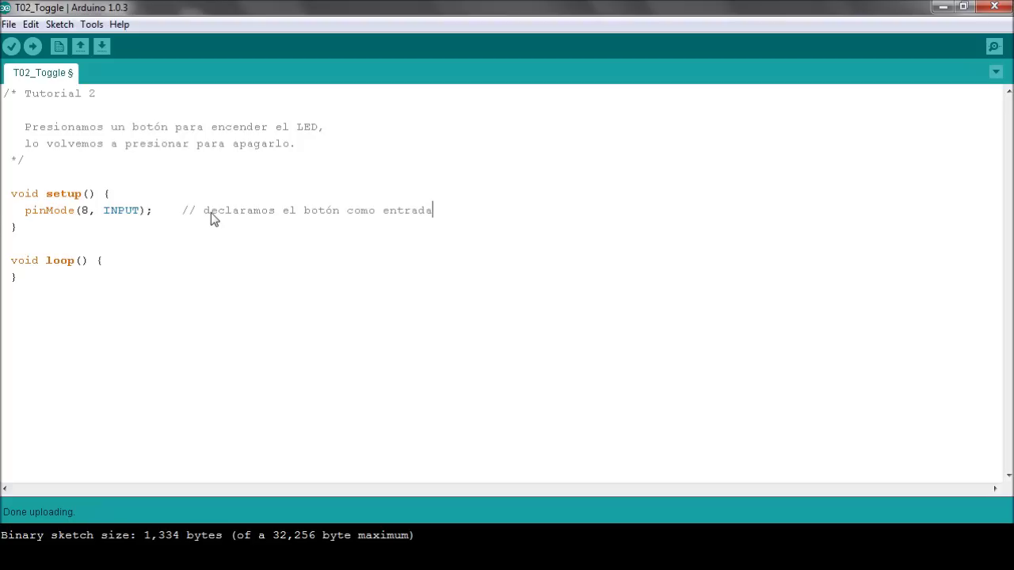
- Add pinMode(4, OUTPUT); on the following line of setup() with a comment beginning "// declaramos"
{"action": "key", "text": "Return"}
{"action": "type", "text": "pinM"}
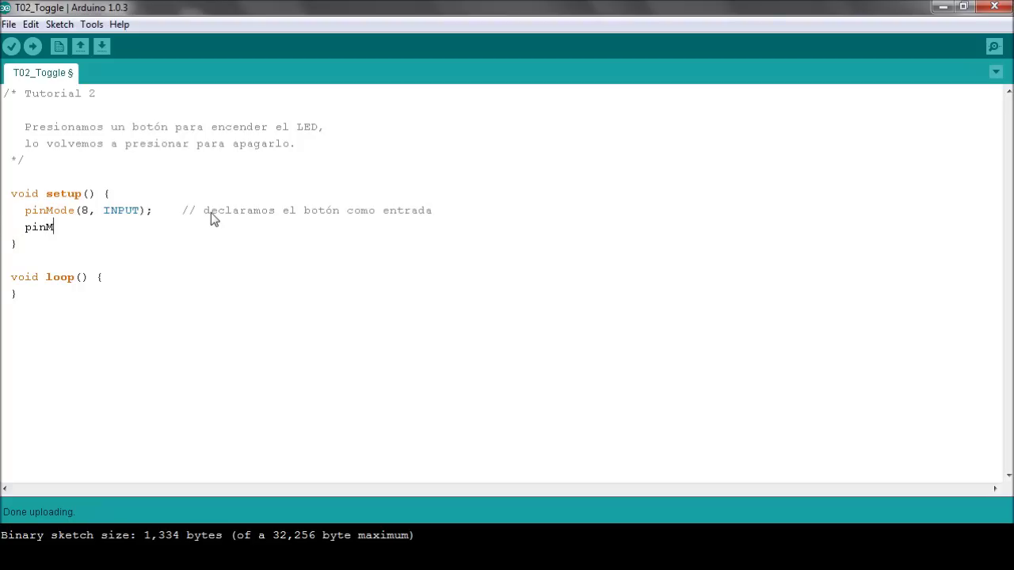
{"action": "type", "text": "ode(4, OUTPUT"}
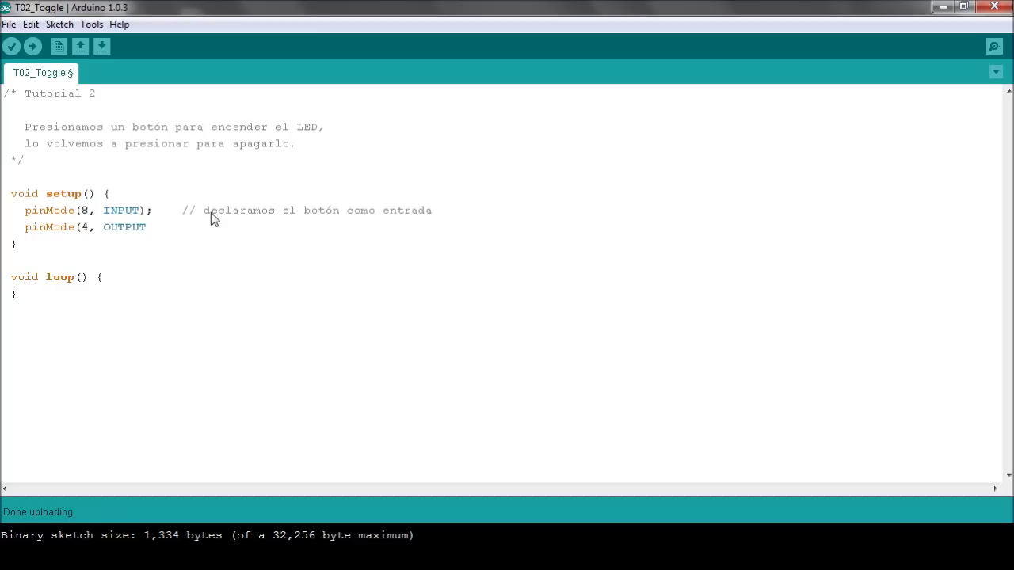
{"action": "type", "text": ");    // declaramos e"}
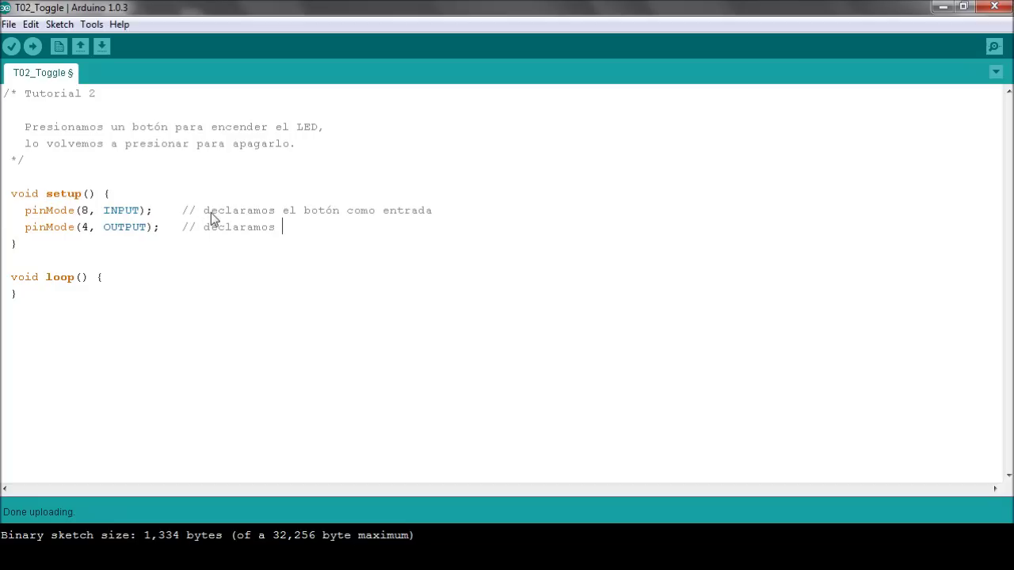